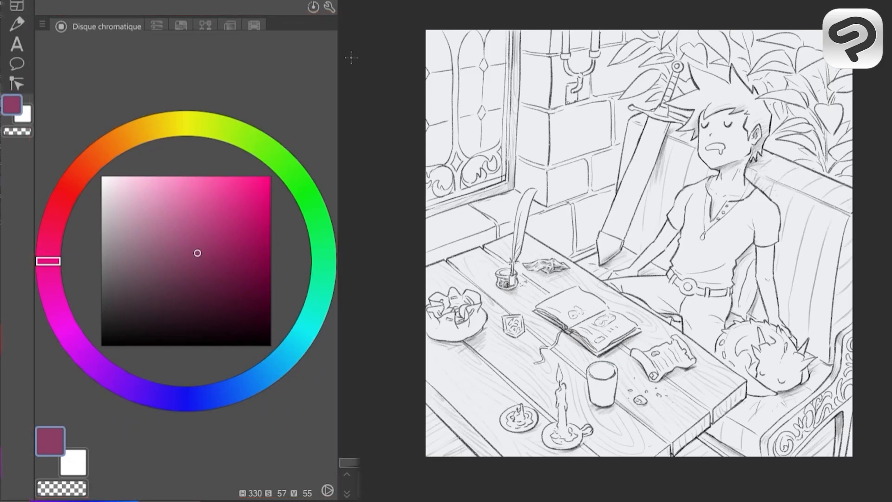
# Paint a red swatch at about H 3, S 69, V 69 on the bench backrest beside the character
pyautogui.moveTo(55, 257); pyautogui.dragTo(67, 196)
pyautogui.click(219, 226)
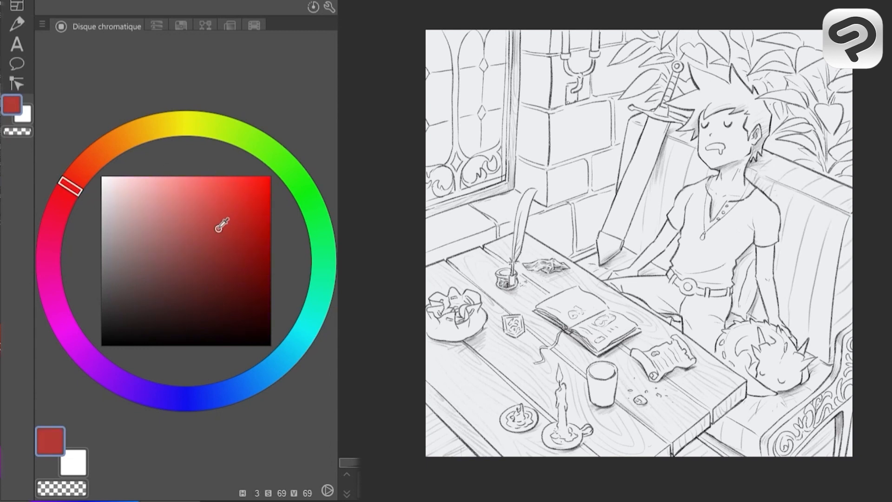
pyautogui.moveTo(801, 282); pyautogui.dragTo(807, 275)
# Paint a brown swatch at H 22, S 57, V 59 on the table's wooden planks
pyautogui.click(102, 151)
pyautogui.click(201, 257)
pyautogui.click(199, 247)
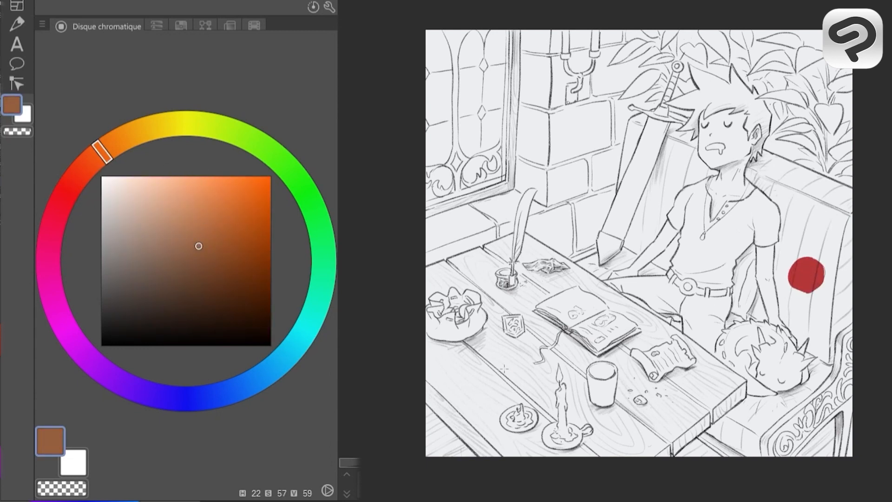
pyautogui.moveTo(511, 368); pyautogui.dragTo(493, 372)
# Paint a pinkish skin-tone swatch at H 8, S 34, V 81 over the character's mouth and cheek
pyautogui.click(117, 137)
pyautogui.click(163, 205)
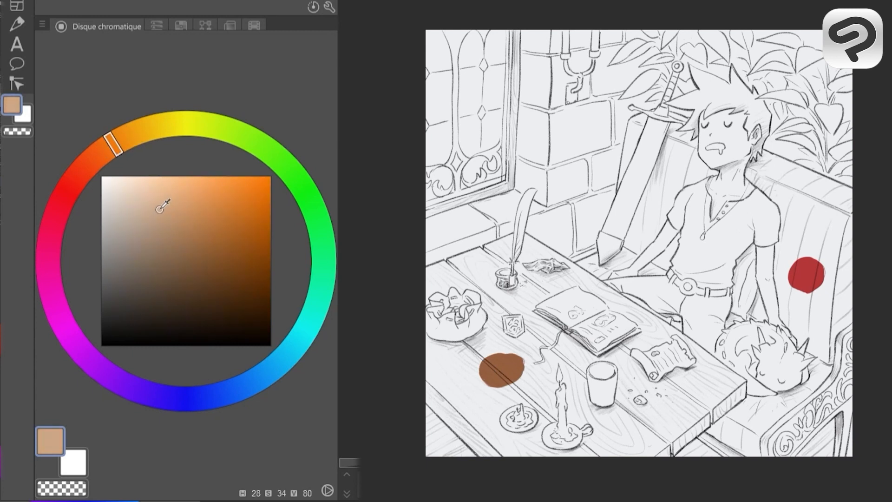
pyautogui.click(77, 174)
pyautogui.moveTo(730, 149); pyautogui.dragTo(726, 147)
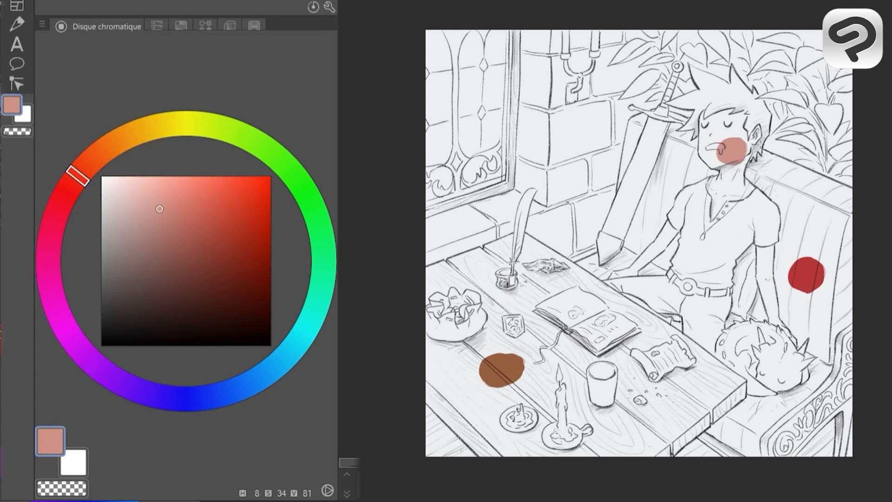
# Mix two olive browns with the HSV colour sliders and paint a swatch of each on the table below the open book
pyautogui.click(156, 26)
pyautogui.click(47, 111)
pyautogui.moveTo(105, 88); pyautogui.dragTo(92, 88)
pyautogui.click(194, 111)
pyautogui.click(195, 135)
pyautogui.moveTo(195, 135); pyautogui.dragTo(212, 134)
pyautogui.moveTo(532, 344); pyautogui.dragTo(546, 340)
pyautogui.click(193, 135)
pyautogui.moveTo(540, 371); pyautogui.dragTo(542, 377)
# Mix a reddish brown and a wine red with the RGB (RVB) sliders and paint both as swatches near the candles
pyautogui.click(46, 88)
pyautogui.moveTo(204, 88); pyautogui.dragTo(214, 88)
pyautogui.click(148, 110)
pyautogui.moveTo(530, 406); pyautogui.dragTo(539, 406)
pyautogui.click(135, 133)
pyautogui.moveTo(143, 139); pyautogui.dragTo(155, 140)
pyautogui.moveTo(518, 435); pyautogui.dragTo(526, 440)
# Sample the cheek colour, raise its yellow to 56% in CMYK (CMJN) and paint a swatch over one of the character's eyes
pyautogui.click(43, 136)
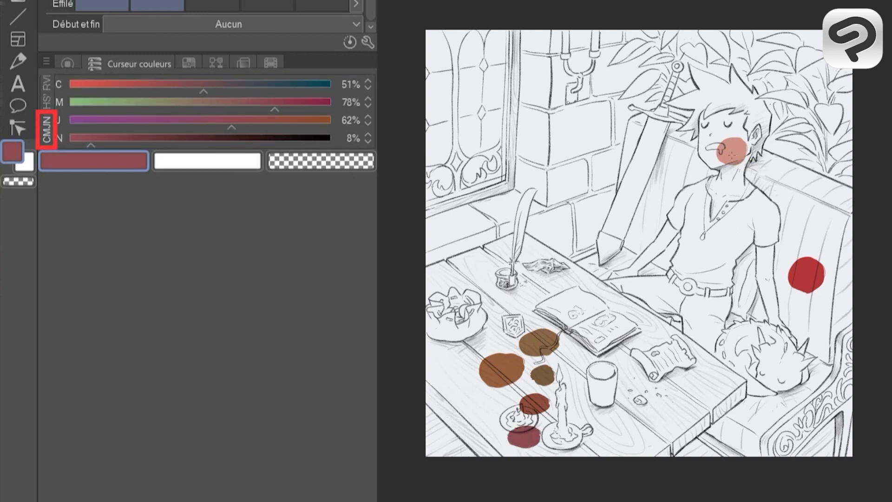
pyautogui.keyDown('alt'); pyautogui.click(732, 155); pyautogui.keyUp('alt')
pyautogui.moveTo(194, 125); pyautogui.dragTo(216, 125)
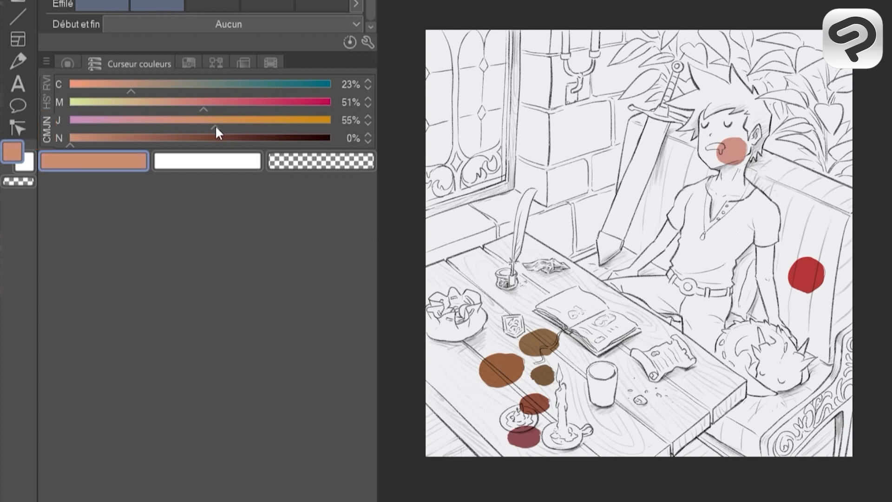
pyautogui.moveTo(744, 122); pyautogui.dragTo(729, 123)
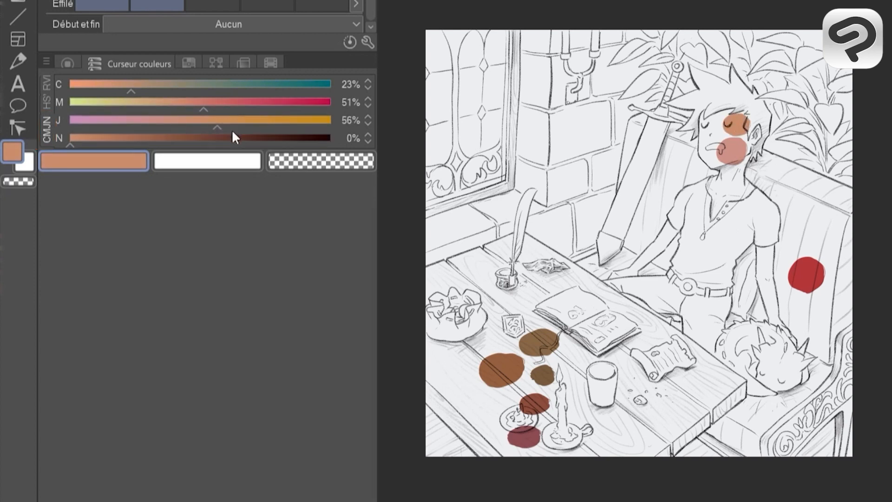
# Paint a swatch with more magenta over the other eye and one at magenta 61%, yellow 47% on the neck
pyautogui.moveTo(202, 110); pyautogui.dragTo(214, 110)
pyautogui.moveTo(715, 115); pyautogui.dragTo(704, 128)
pyautogui.moveTo(215, 110)
pyautogui.mouseDown()
pyautogui.moveTo(230, 110)
pyautogui.moveTo(193, 127)
pyautogui.mouseUp()
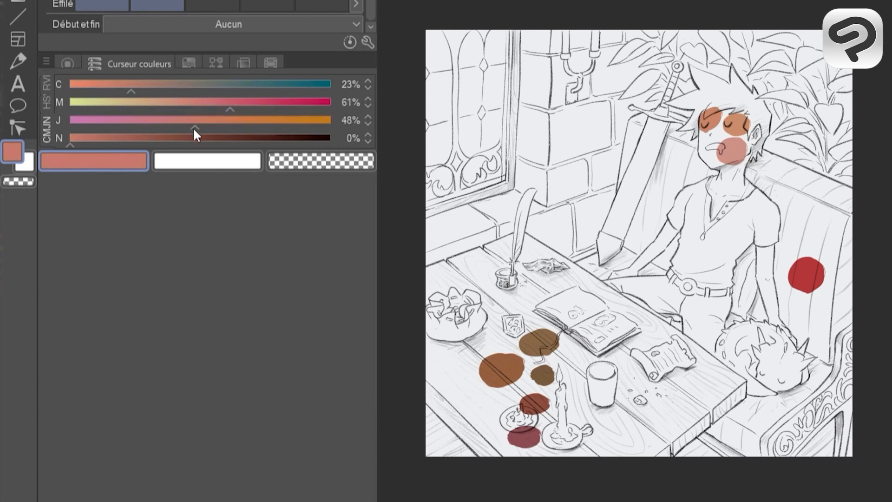
pyautogui.moveTo(728, 184); pyautogui.dragTo(728, 182)
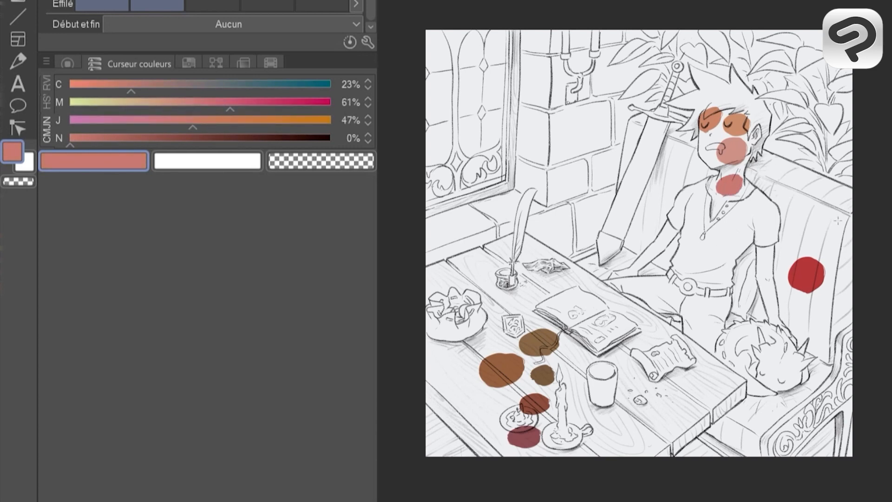
# Load the standard colour set "Ensemble de couleurs standard" and pick a purple from it
pyautogui.click(188, 65)
pyautogui.click(302, 82)
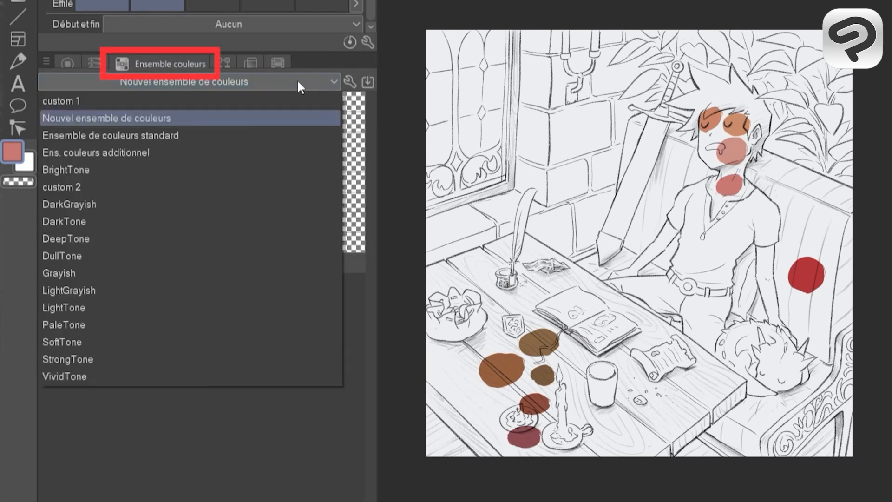
pyautogui.click(244, 133)
pyautogui.click(253, 161)
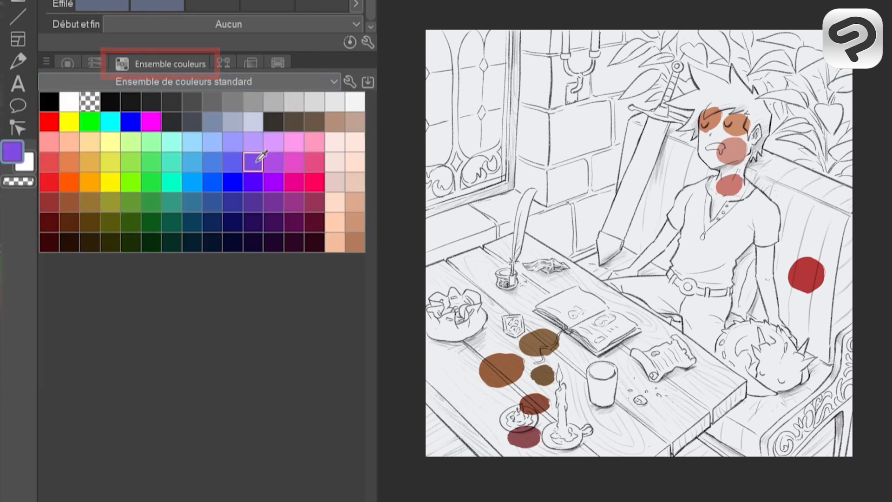
# Paint two skin-tone swatches from the standard colour set on the character's forearm, undoing the trial strokes on the shirt
pyautogui.click(355, 222)
pyautogui.moveTo(712, 219); pyautogui.dragTo(747, 219)
pyautogui.click(362, 201)
pyautogui.hotkey('ctrl', 'z')
pyautogui.hotkey('ctrl', 'z')
pyautogui.hotkey('ctrl', 'z')
pyautogui.moveTo(762, 251)
pyautogui.mouseDown()
pyautogui.moveTo(767, 300)
pyautogui.moveTo(767, 277)
pyautogui.mouseUp()
pyautogui.click(355, 222)
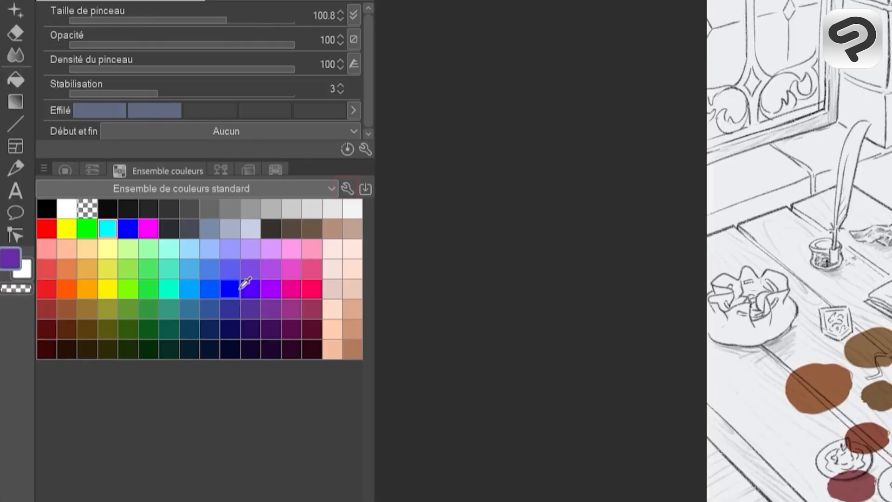
# Create a new colour set named "Tuto csp 2"
pyautogui.click(347, 187)
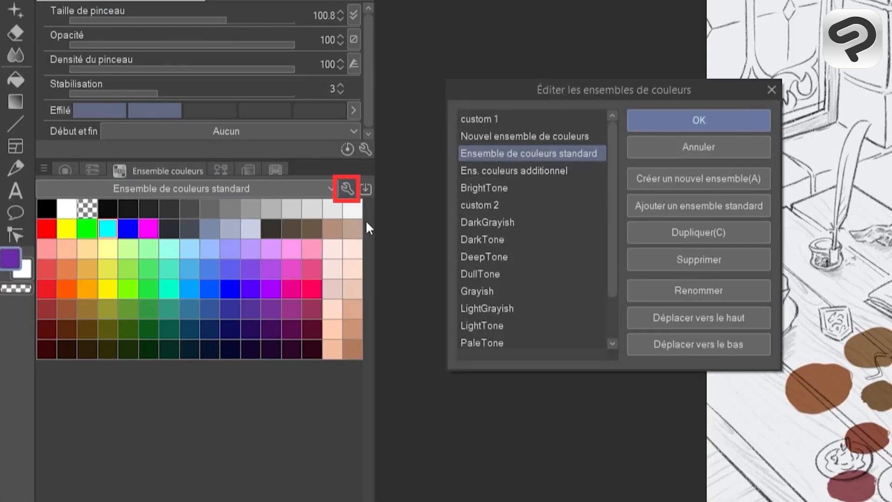
pyautogui.click(718, 180)
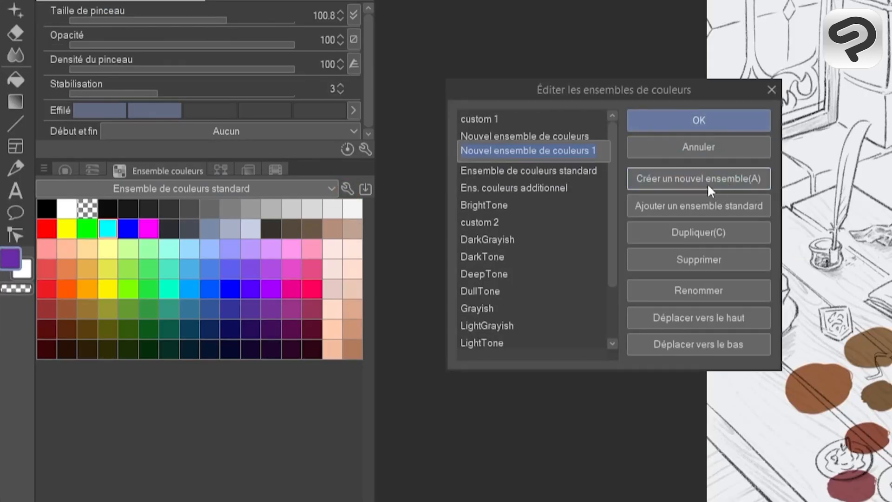
pyautogui.write('Tuto csp 2')
pyautogui.press('Return')
pyautogui.click(701, 120)
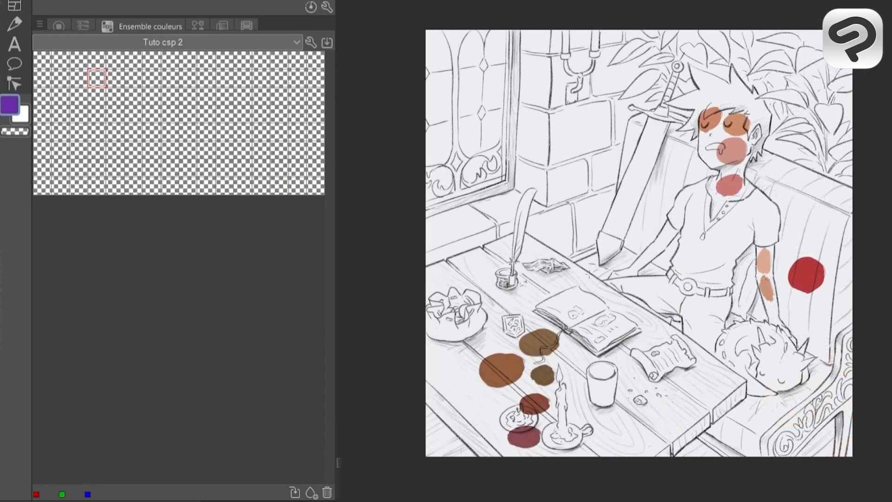
# Sample the red swatch on the bench and add it to the Tuto csp 2 colour set
pyautogui.click(812, 270)
pyautogui.click(42, 60)
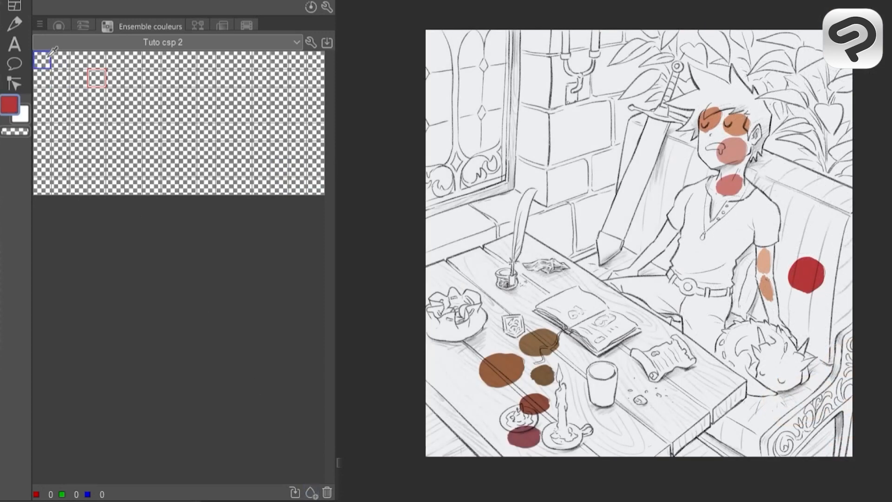
pyautogui.click(10, 106)
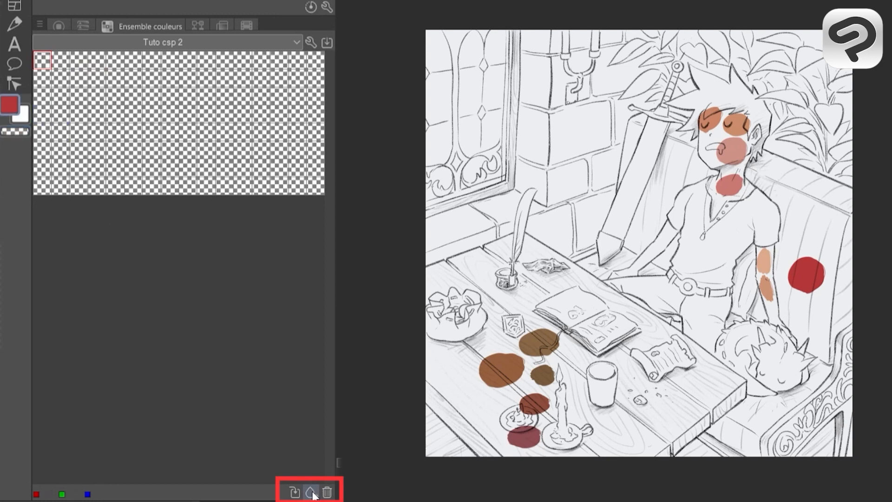
pyautogui.click(311, 492)
# Add the cheek pink, the eye orange, the table brown and the reddish brown near the candles to the colour set
pyautogui.click(732, 153)
pyautogui.click(311, 491)
pyautogui.click(737, 127)
pyautogui.click(312, 492)
pyautogui.click(502, 369)
pyautogui.click(311, 492)
pyautogui.click(545, 398)
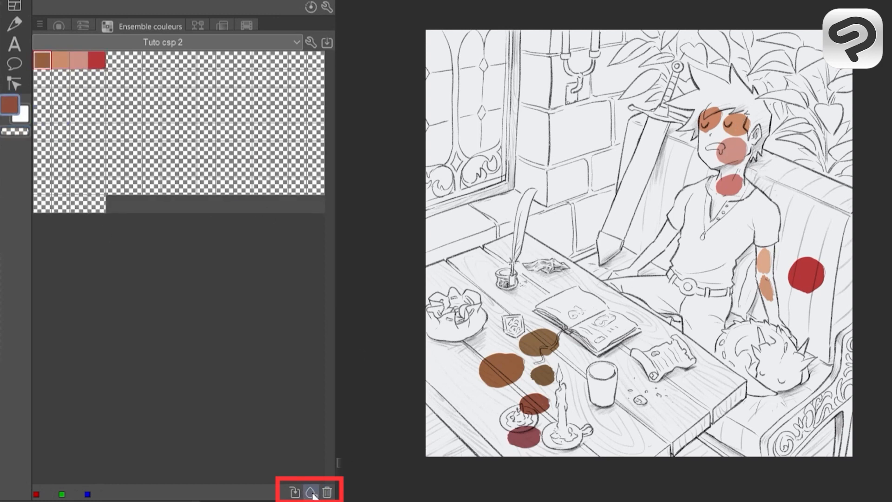
pyautogui.click(311, 492)
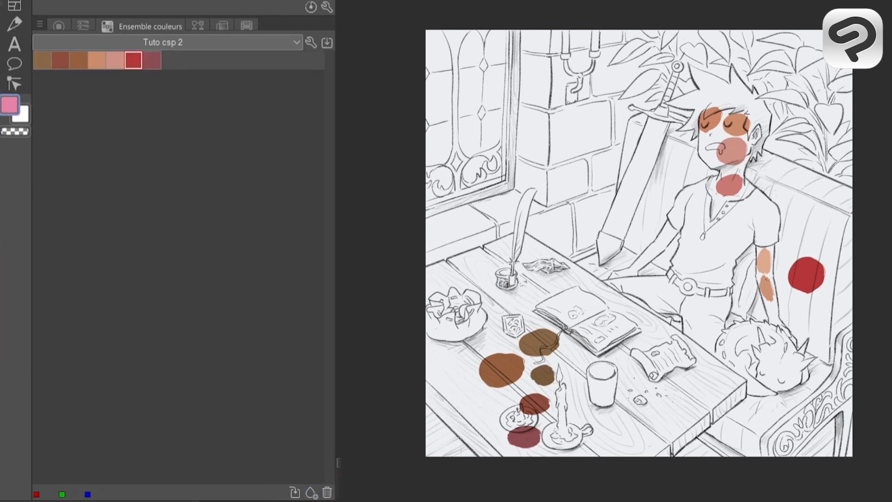
# In the intermediate colour grid, set the upper corners to the sampled dark brown and the bench red
pyautogui.click(198, 26)
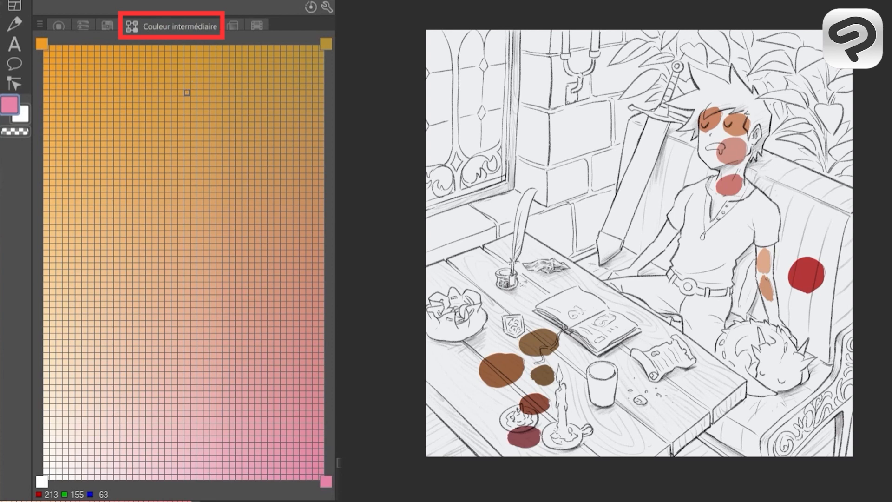
pyautogui.keyDown('alt'); pyautogui.click(813, 273); pyautogui.keyUp('alt')
pyautogui.click(330, 42)
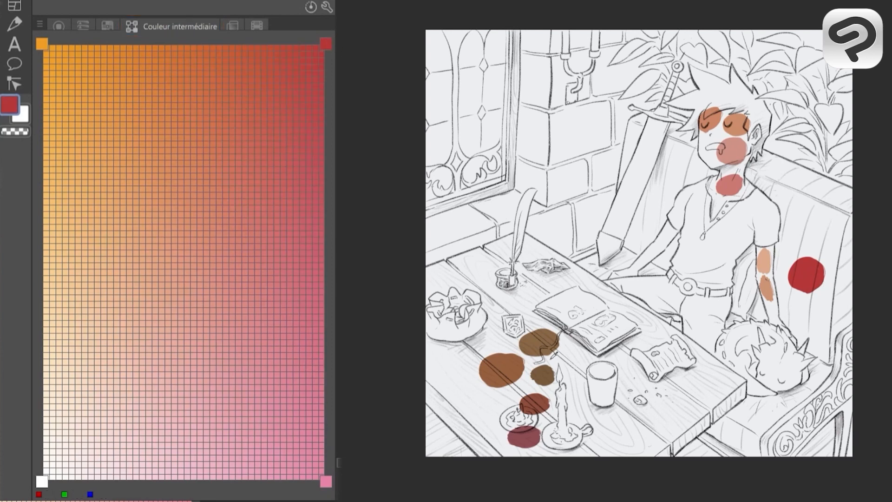
pyautogui.keyDown('alt'); pyautogui.click(547, 372); pyautogui.keyUp('alt')
pyautogui.click(42, 44)
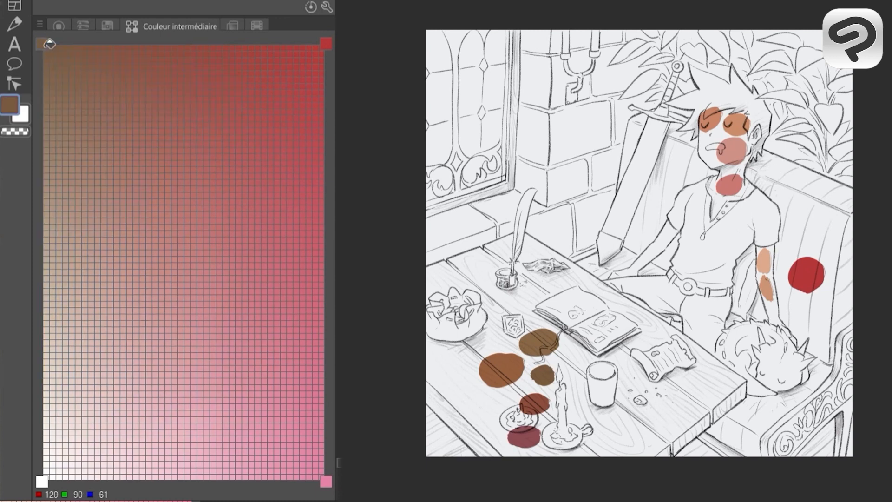
# Pick three intermediate tones from the grid and paint a swatch of each on the table around the inkwell and open book
pyautogui.click(226, 80)
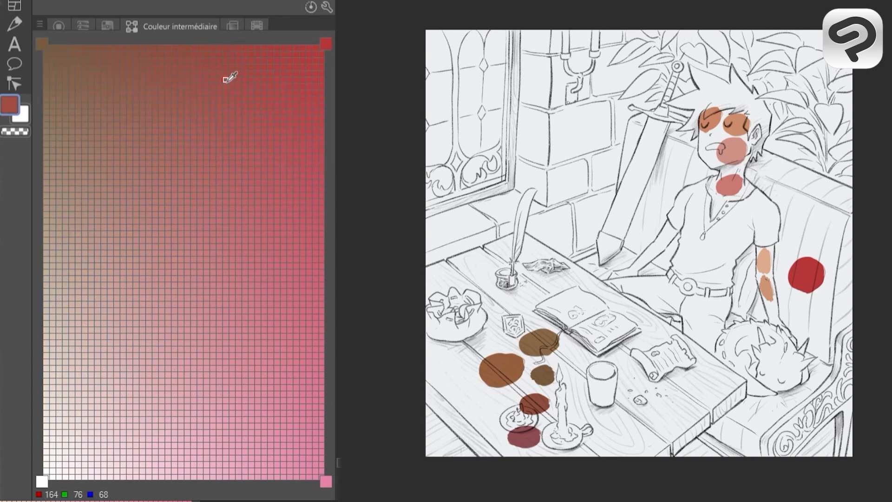
pyautogui.click(556, 282)
pyautogui.click(555, 280)
pyautogui.click(283, 137)
pyautogui.click(539, 254)
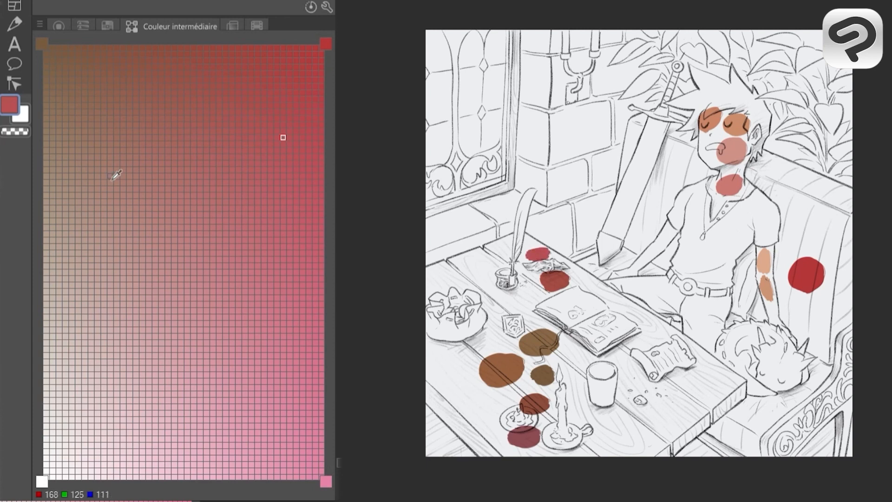
pyautogui.click(71, 233)
pyautogui.click(522, 300)
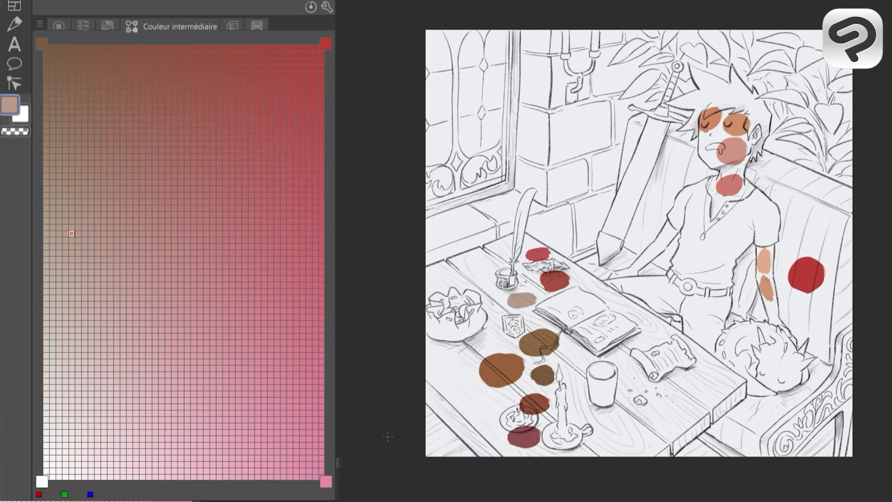
# Pick two darker browns from the approximate colours (Couleurs voisines) and paint them as small swatches by the die
pyautogui.click(232, 25)
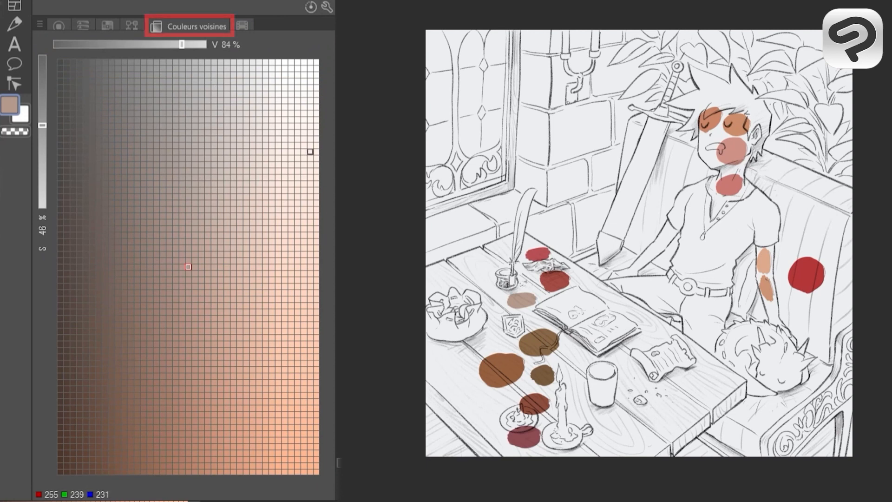
pyautogui.click(235, 271)
pyautogui.moveTo(206, 44); pyautogui.dragTo(163, 45)
pyautogui.click(525, 321)
pyautogui.moveTo(42, 125); pyautogui.dragTo(42, 150)
pyautogui.click(143, 261)
pyautogui.click(504, 324)
# Open the colour history (Historique de couleurs) and pick previously used colours from it
pyautogui.click(242, 25)
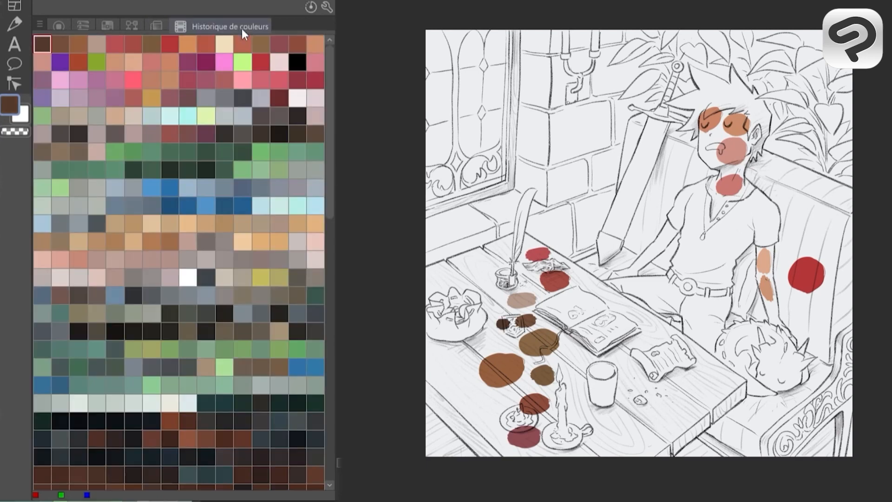
pyautogui.click(206, 44)
pyautogui.click(171, 77)
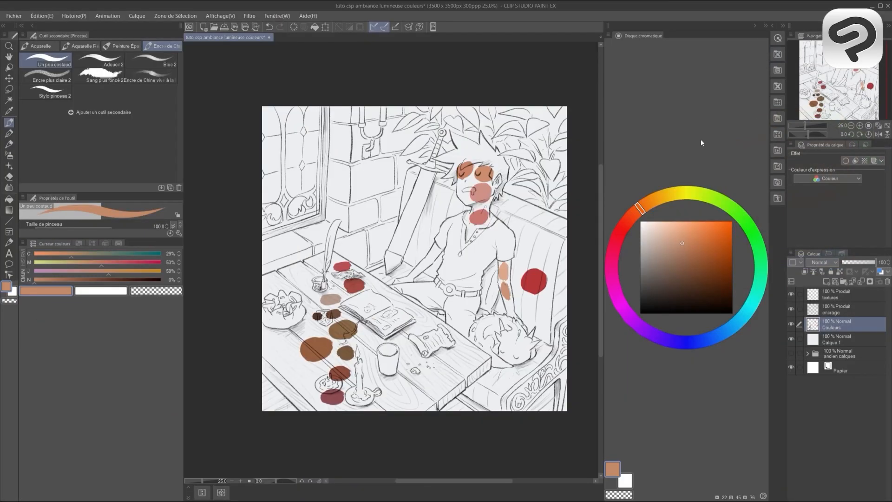
# Narrow the colour wheel's palette column and dock the colour sliders (Curseur couleurs) beneath the wheel
pyautogui.moveTo(604, 144); pyautogui.dragTo(619, 144)
pyautogui.click(783, 26)
pyautogui.moveTo(55, 243); pyautogui.dragTo(718, 500)
pyautogui.moveTo(720, 292); pyautogui.dragTo(721, 144)
# Dock the Ensemble couleurs, Couleurs voisines and Couleur intermédiaire palettes below the colour sliders
pyautogui.moveTo(56, 244); pyautogui.dragTo(698, 499)
pyautogui.moveTo(707, 431); pyautogui.dragTo(707, 207)
pyautogui.moveTo(60, 244); pyautogui.dragTo(715, 441)
pyautogui.moveTo(51, 244); pyautogui.dragTo(706, 354)
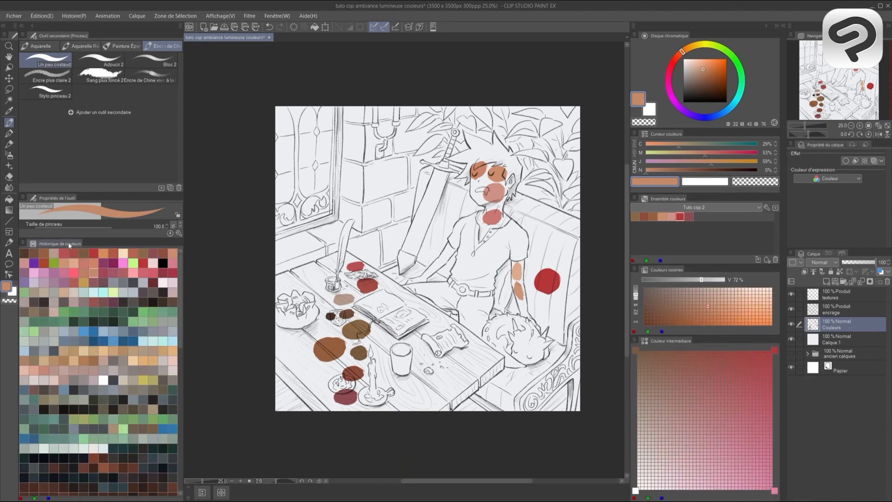
# Dock the colour history with the other colour palettes, then regroup and resize the palettes to tidy the workspace
pyautogui.moveTo(60, 244); pyautogui.dragTo(716, 418)
pyautogui.click(671, 341)
pyautogui.moveTo(669, 270); pyautogui.dragTo(692, 340)
pyautogui.moveTo(719, 280); pyautogui.dragTo(718, 283)
pyautogui.moveTo(119, 457); pyautogui.dragTo(120, 154)
pyautogui.moveTo(182, 136); pyautogui.dragTo(121, 135)
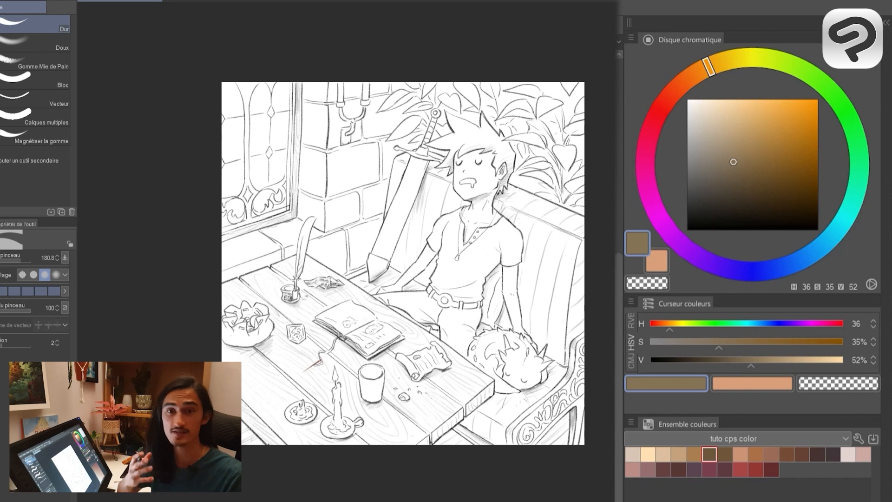
# Paint a bright red swatch at H 359, S 91, V 90 on the bench backrest with the brush
pyautogui.click(659, 113)
pyautogui.click(806, 112)
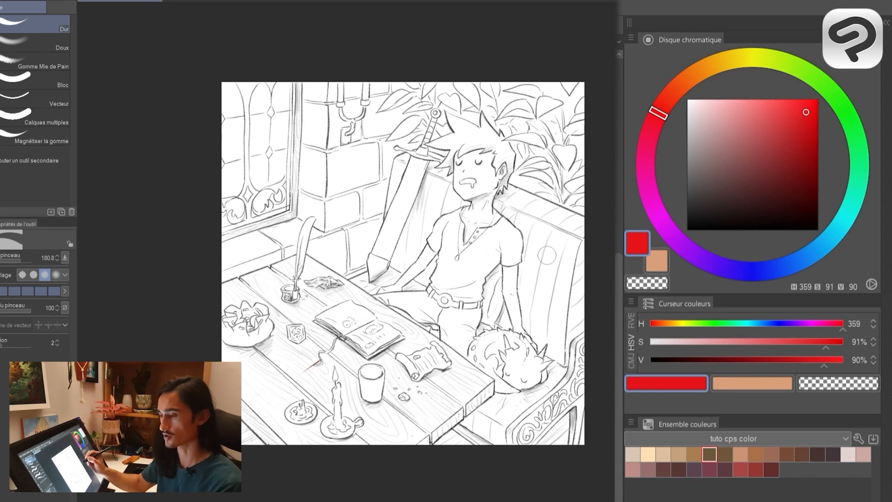
pyautogui.press('b')
pyautogui.moveTo(552, 251); pyautogui.dragTo(544, 281)
pyautogui.moveTo(553, 250); pyautogui.dragTo(553, 261)
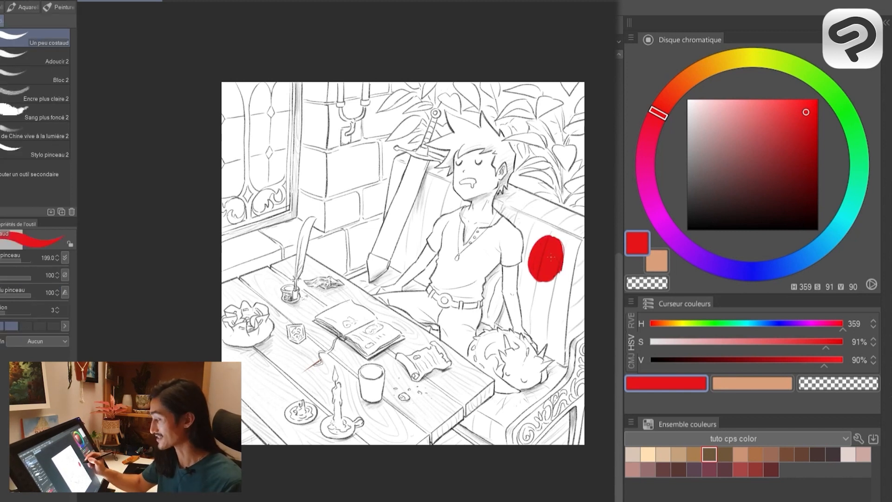
# Mute the red to S 61, V 62 and repaint the bench swatch with it
pyautogui.click(780, 140)
pyautogui.moveTo(780, 140); pyautogui.dragTo(767, 149)
pyautogui.moveTo(554, 251)
pyautogui.mouseDown()
pyautogui.moveTo(551, 279)
pyautogui.moveTo(534, 242)
pyautogui.moveTo(557, 250)
pyautogui.mouseUp()
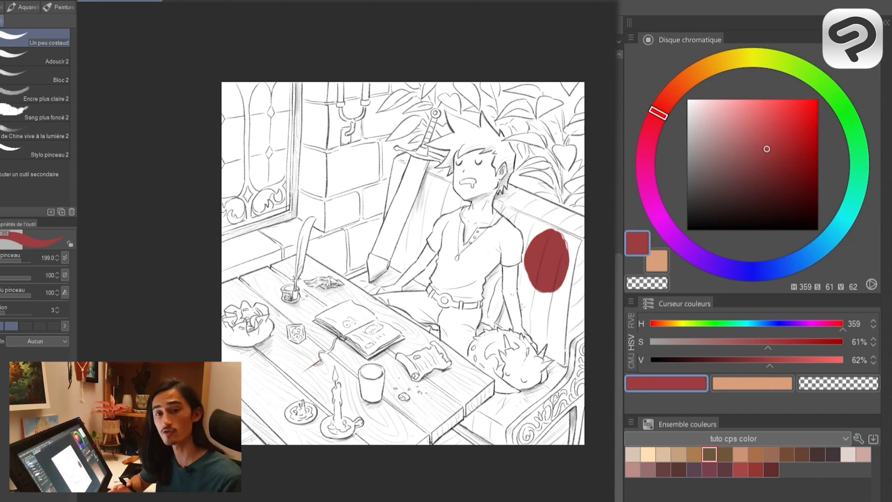
# Paint a pale beige swatch at H 31, S 14, V 86 on the window panes
pyautogui.click(687, 86)
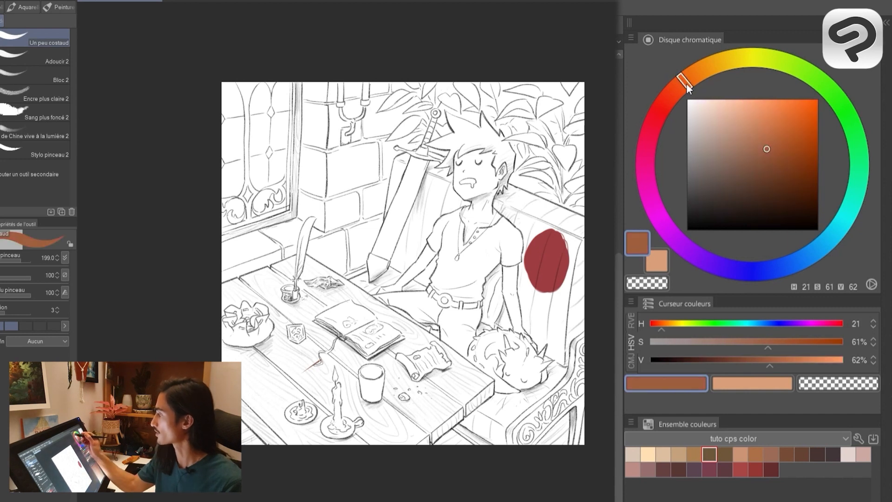
pyautogui.click(702, 70)
pyautogui.click(706, 115)
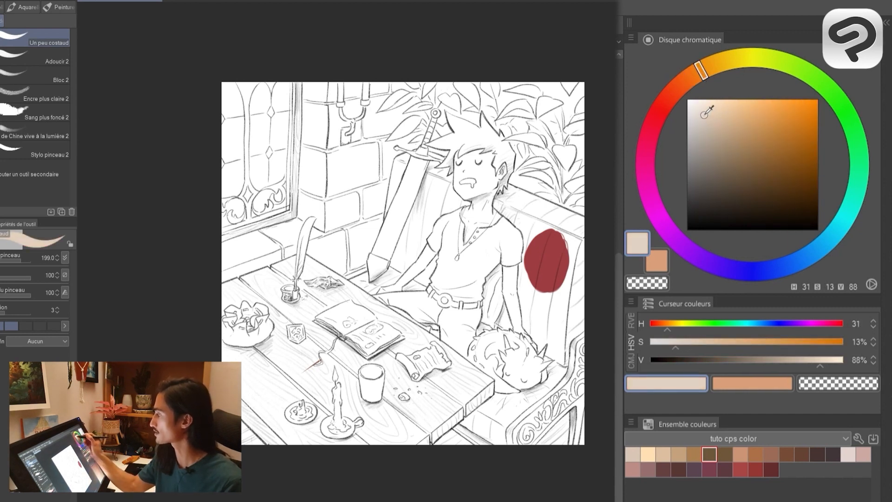
pyautogui.moveTo(277, 156)
pyautogui.mouseDown()
pyautogui.moveTo(272, 123)
pyautogui.moveTo(269, 172)
pyautogui.moveTo(263, 139)
pyautogui.mouseUp()
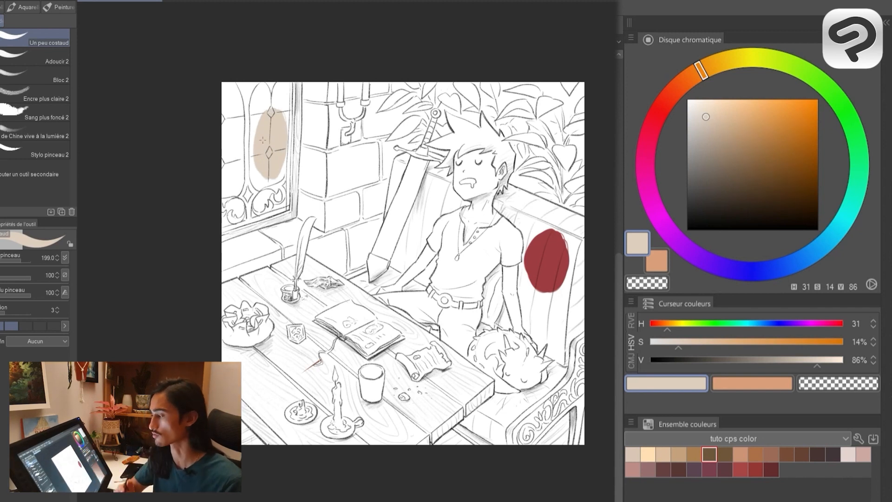
# Paint a green swatch at H 103, S 54, V 52 on the foliage behind the bench
pyautogui.click(704, 114)
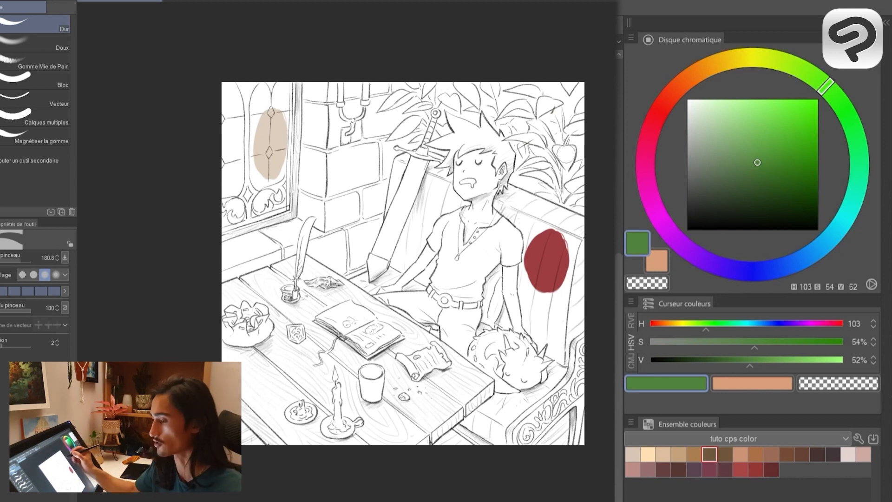
pyautogui.press('b')
pyautogui.click(566, 151)
pyautogui.moveTo(566, 152)
pyautogui.mouseDown()
pyautogui.moveTo(570, 160)
pyautogui.moveTo(557, 165)
pyautogui.mouseUp()
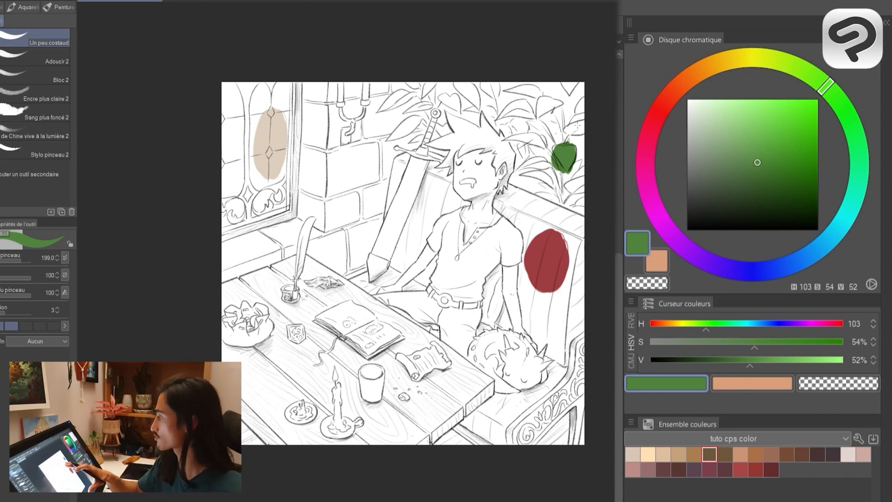
# Shift the foliage colour to a muted olive brown at H 44, S 39, V 45 and repaint the foliage swatch with it
pyautogui.click(825, 71)
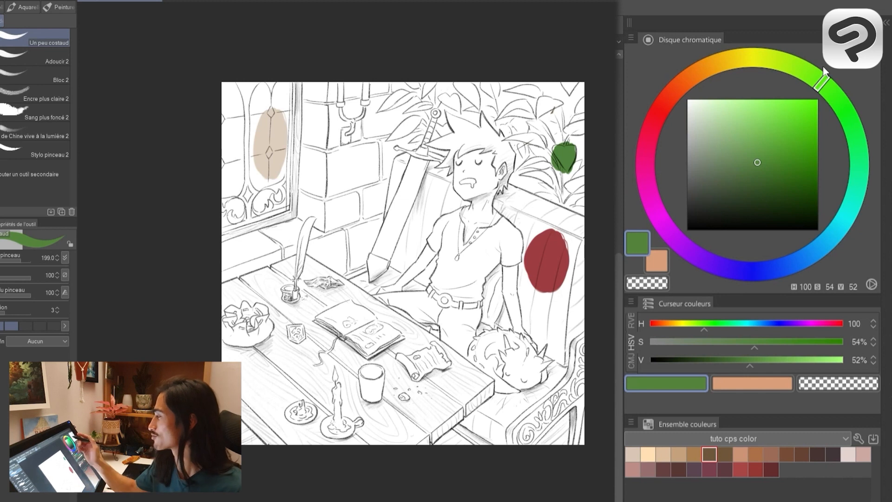
pyautogui.moveTo(822, 86)
pyautogui.mouseDown()
pyautogui.moveTo(784, 64)
pyautogui.moveTo(743, 58)
pyautogui.mouseUp()
pyautogui.moveTo(544, 145)
pyautogui.mouseDown()
pyautogui.moveTo(532, 158)
pyautogui.moveTo(530, 137)
pyautogui.moveTo(520, 153)
pyautogui.mouseUp()
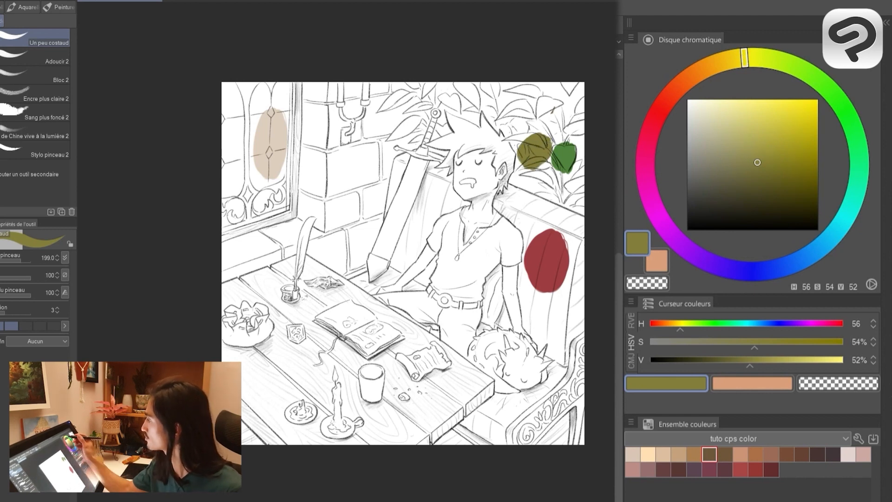
pyautogui.moveTo(747, 62); pyautogui.dragTo(740, 67)
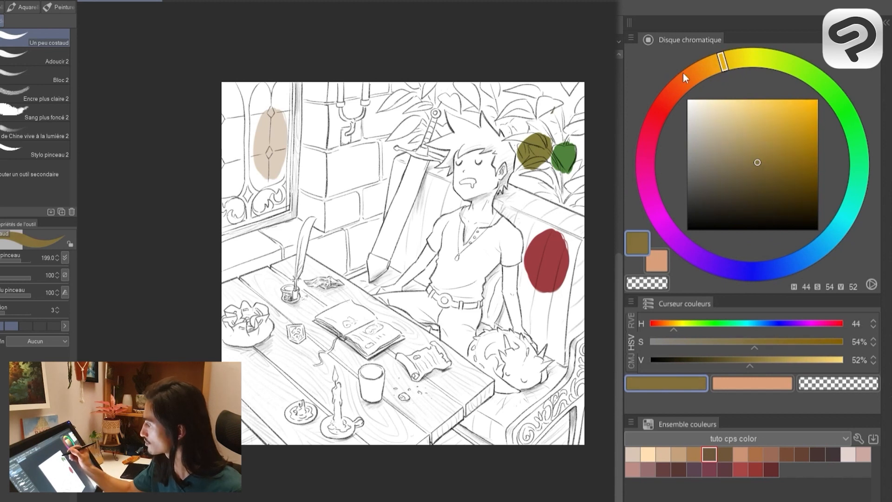
pyautogui.moveTo(535, 119); pyautogui.dragTo(517, 124)
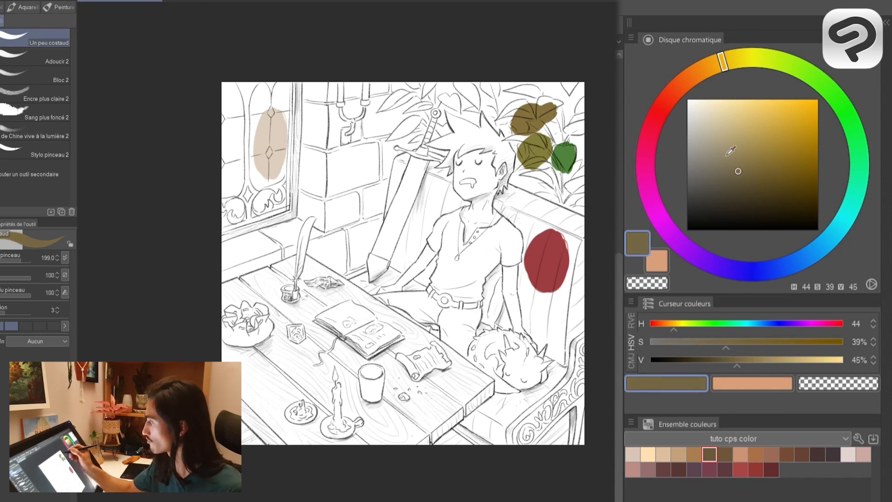
pyautogui.moveTo(549, 116)
pyautogui.mouseDown()
pyautogui.moveTo(564, 105)
pyautogui.moveTo(561, 153)
pyautogui.moveTo(516, 139)
pyautogui.moveTo(521, 107)
pyautogui.mouseUp()
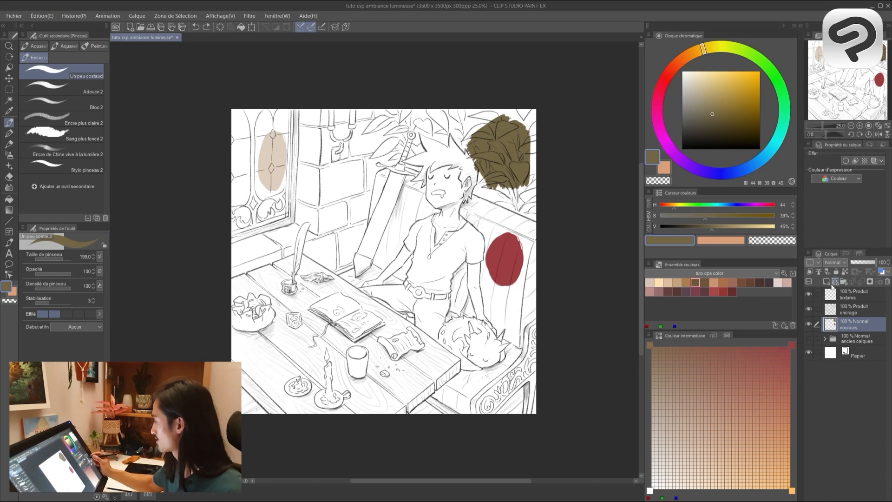
# Add a raster layer beneath the couleurs layer and fill it with a muted red-orange from the intermediate colours
pyautogui.click(835, 281)
pyautogui.moveTo(839, 326); pyautogui.dragTo(836, 348)
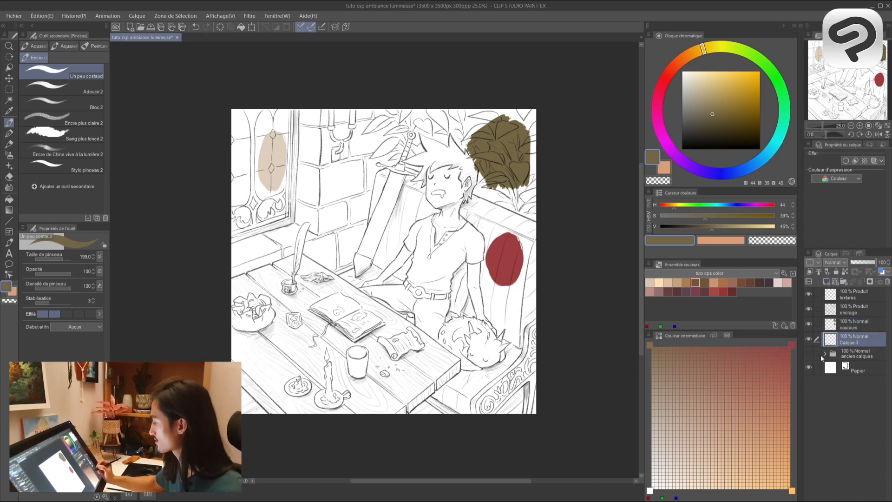
pyautogui.click(764, 393)
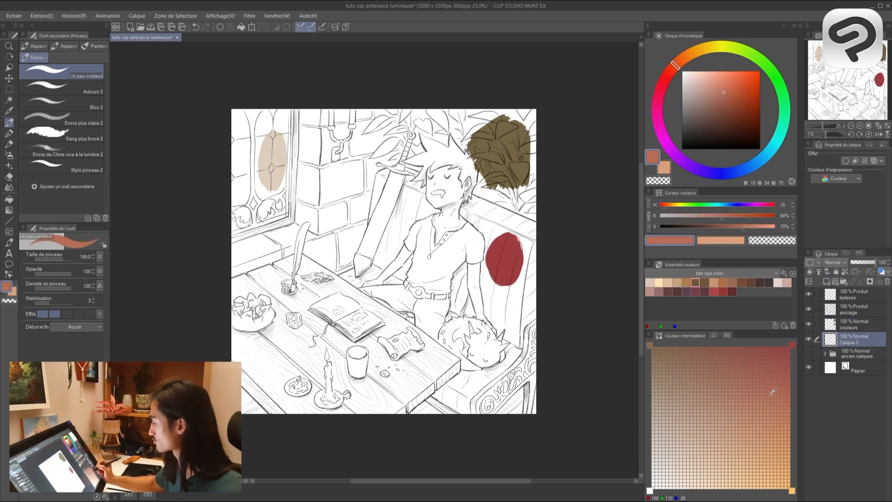
pyautogui.press('g')
pyautogui.press('g')
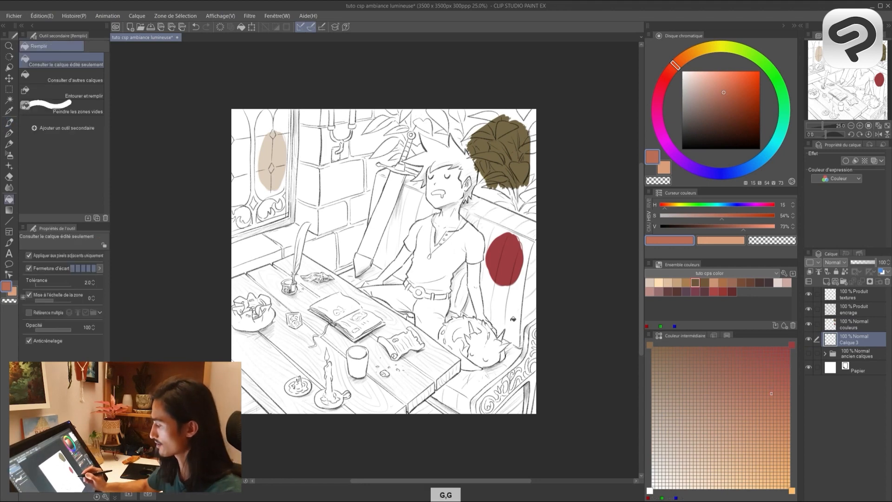
pyautogui.click(513, 338)
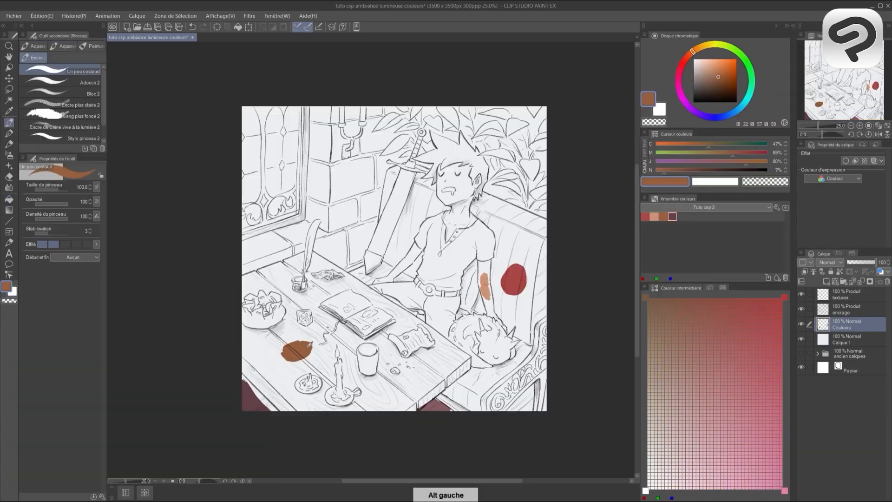
# Paint a plum swatch on the sword blade, mauve and pink swatches on the bricks, and a light one on the window
pyautogui.click(682, 217)
pyautogui.moveTo(403, 186); pyautogui.dragTo(389, 225)
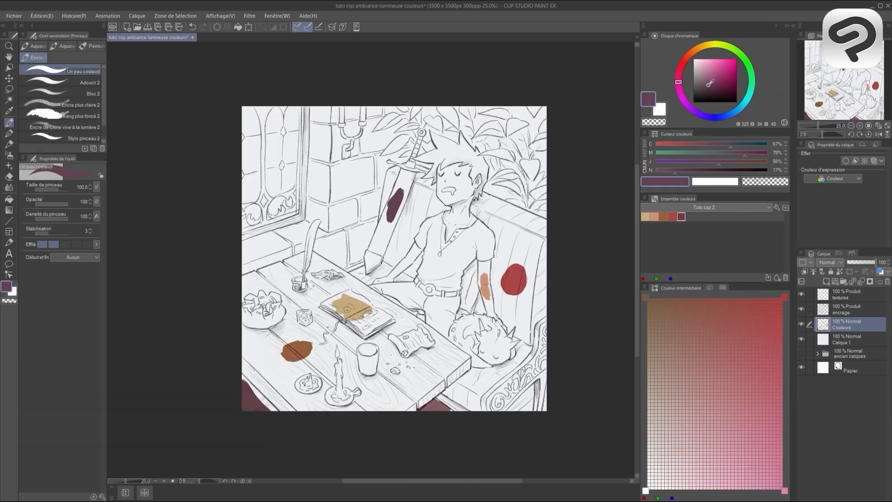
pyautogui.moveTo(347, 186)
pyautogui.mouseDown()
pyautogui.moveTo(368, 173)
pyautogui.moveTo(321, 198)
pyautogui.mouseUp()
pyautogui.moveTo(292, 120); pyautogui.dragTo(291, 179)
pyautogui.press('e')
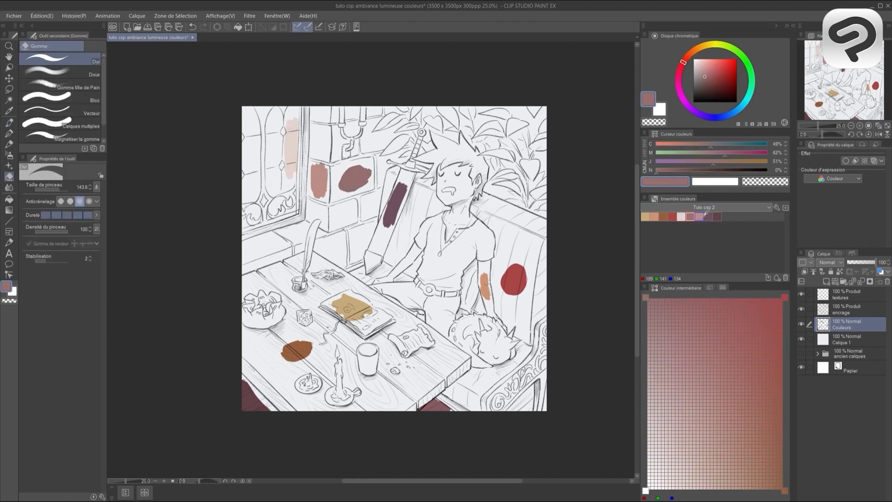
# Paint a brown swatch on the tabletop and ochre touches on the plant leaves
pyautogui.click(664, 217)
pyautogui.press('b')
pyautogui.moveTo(282, 346); pyautogui.dragTo(313, 353)
pyautogui.moveTo(509, 123); pyautogui.dragTo(535, 165)
# Paint a dark brown swatch on the bench's carved armrest and add the current colour to the Tuto csp 2 set
pyautogui.click(672, 217)
pyautogui.moveTo(512, 389); pyautogui.dragTo(542, 362)
pyautogui.click(769, 277)
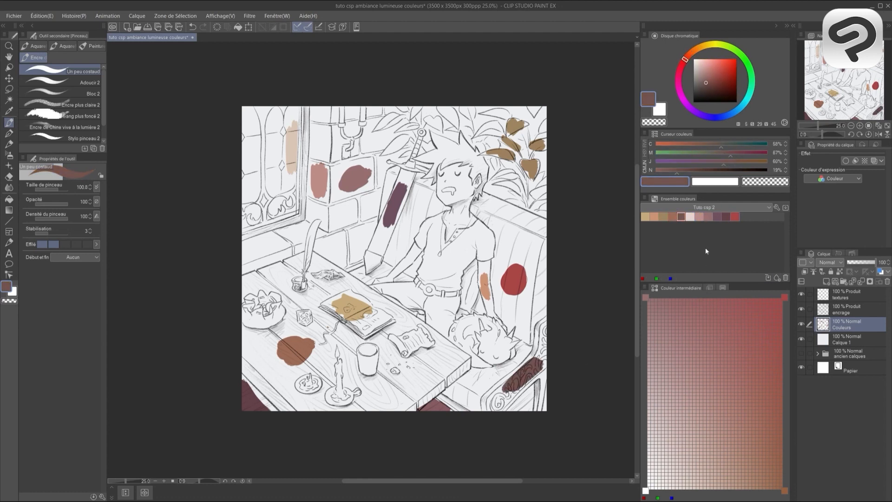
# Paint a dark brown swatch at H 7, S 27, V 34 on the hair and add the colour to the colour set
pyautogui.click(705, 87)
pyautogui.moveTo(448, 149); pyautogui.dragTo(468, 152)
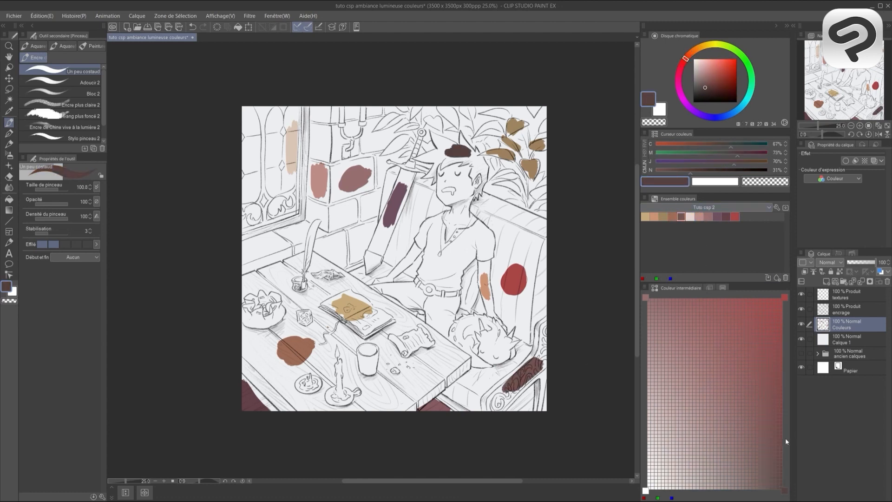
pyautogui.click(769, 278)
# Paint the sword guard gold, save that colour to the colour set, and darken it to H 31, S 54, V 68
pyautogui.click(699, 49)
pyautogui.click(723, 70)
pyautogui.moveTo(405, 166); pyautogui.dragTo(413, 163)
pyautogui.click(768, 278)
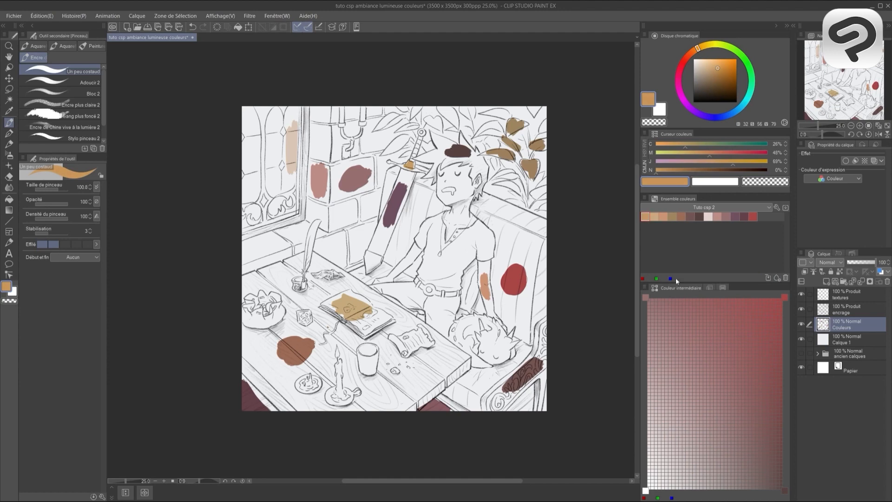
pyautogui.click(698, 51)
pyautogui.click(720, 73)
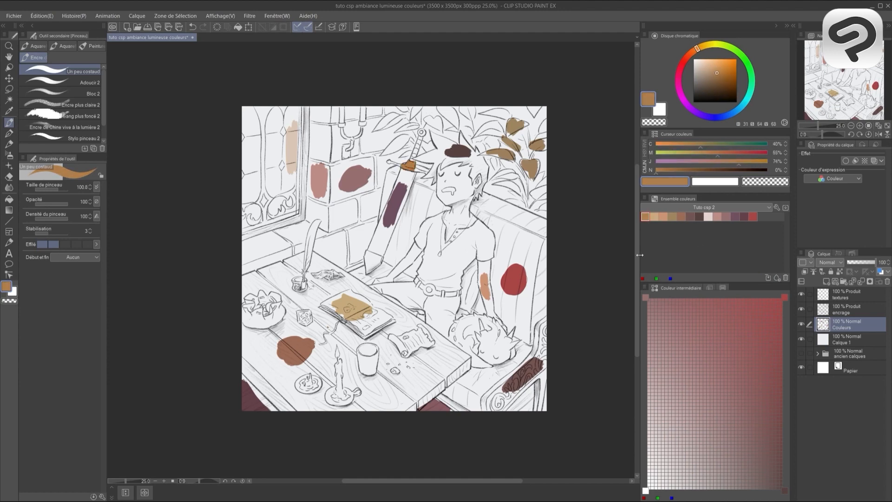
# Block in the bench backrest and seat with the red from the colour set
pyautogui.click(753, 216)
pyautogui.moveTo(497, 200)
pyautogui.mouseDown()
pyautogui.moveTo(530, 307)
pyautogui.moveTo(502, 368)
pyautogui.mouseUp()
pyautogui.scroll(2, 541, 425)
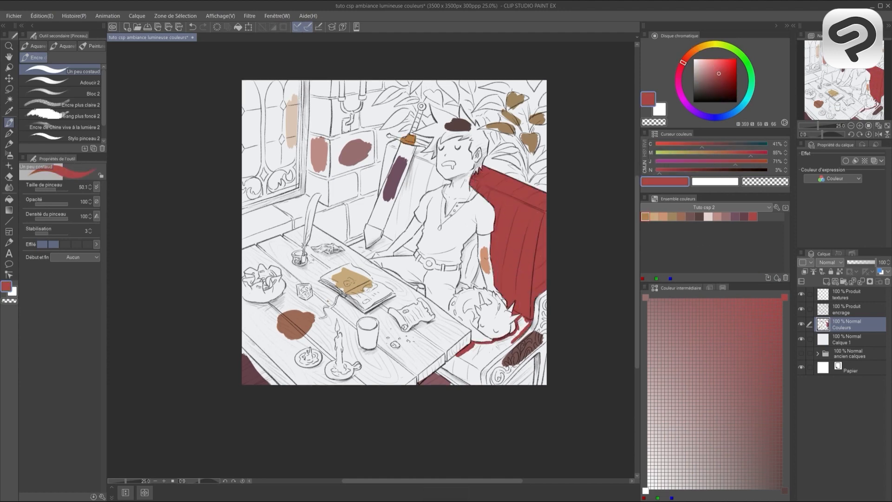
pyautogui.scroll(-2, 541, 279)
pyautogui.scroll(2, 542, 278)
pyautogui.scroll(-2, 542, 278)
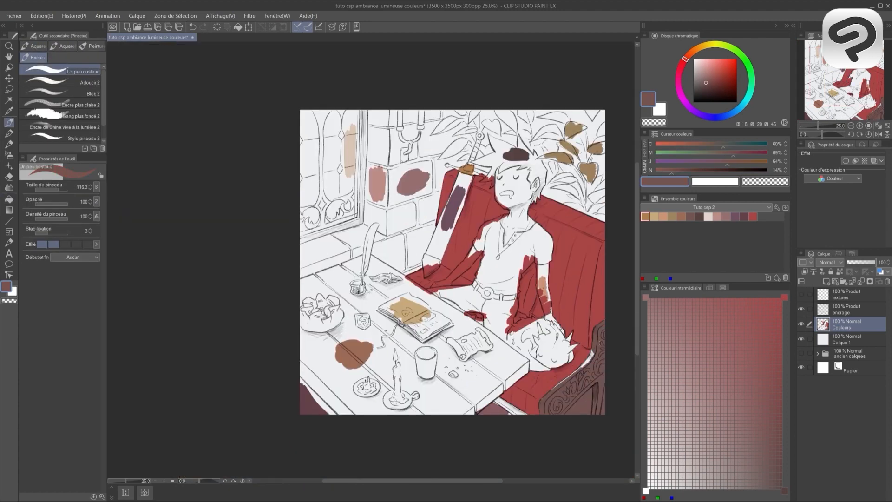
# Block in the tabletop with the brown sampled from its swatch and cover the sleeping creature with the bench's red
pyautogui.keyDown('alt'); pyautogui.click(348, 347); pyautogui.keyUp('alt')
pyautogui.moveTo(325, 289)
pyautogui.mouseDown()
pyautogui.moveTo(395, 353)
pyautogui.moveTo(511, 400)
pyautogui.mouseUp()
pyautogui.keyDown('alt'); pyautogui.click(548, 261); pyautogui.keyUp('alt')
pyautogui.moveTo(511, 316); pyautogui.dragTo(572, 363)
# Block in the brick wall and the plant background with mauve, down to the ledge behind the table
pyautogui.moveTo(511, 121); pyautogui.dragTo(409, 218)
pyautogui.moveTo(600, 116); pyautogui.dragTo(478, 214)
pyautogui.moveTo(372, 186); pyautogui.dragTo(419, 270)
pyautogui.moveTo(306, 251); pyautogui.dragTo(367, 274)
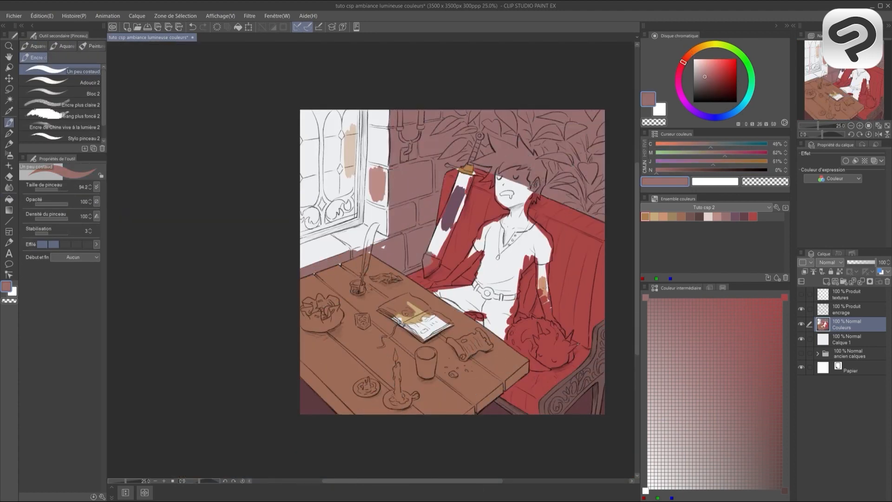
# Paint the window recess and sill pink, the window frame dark brown, and the panes pale beige
pyautogui.moveTo(377, 116); pyautogui.dragTo(325, 261)
pyautogui.moveTo(325, 120); pyautogui.dragTo(334, 213)
pyautogui.moveTo(307, 139); pyautogui.dragTo(353, 232)
pyautogui.moveTo(358, 135); pyautogui.dragTo(358, 219)
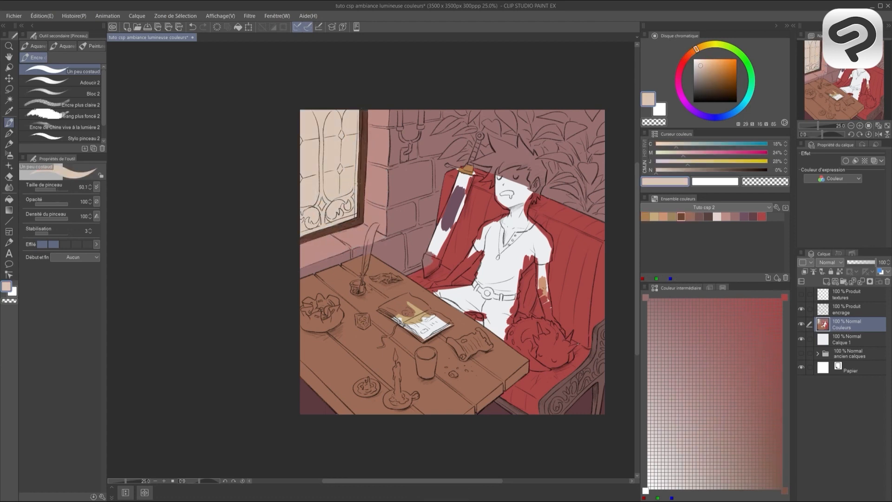
# Paint the character's arms, neck and face in a skin tone and the hair dark brown
pyautogui.moveTo(549, 265); pyautogui.dragTo(558, 334)
pyautogui.moveTo(437, 251); pyautogui.dragTo(479, 284)
pyautogui.moveTo(497, 172)
pyautogui.mouseDown()
pyautogui.moveTo(530, 209)
pyautogui.moveTo(534, 232)
pyautogui.mouseUp()
pyautogui.click(682, 216)
pyautogui.moveTo(488, 139); pyautogui.dragTo(544, 172)
pyautogui.moveTo(474, 148); pyautogui.dragTo(546, 200)
# Paint the sword tip and the open book's pages with ochre tones from the colour set
pyautogui.click(708, 217)
pyautogui.click(654, 217)
pyautogui.moveTo(426, 258); pyautogui.dragTo(439, 274)
pyautogui.moveTo(395, 312); pyautogui.dragTo(446, 337)
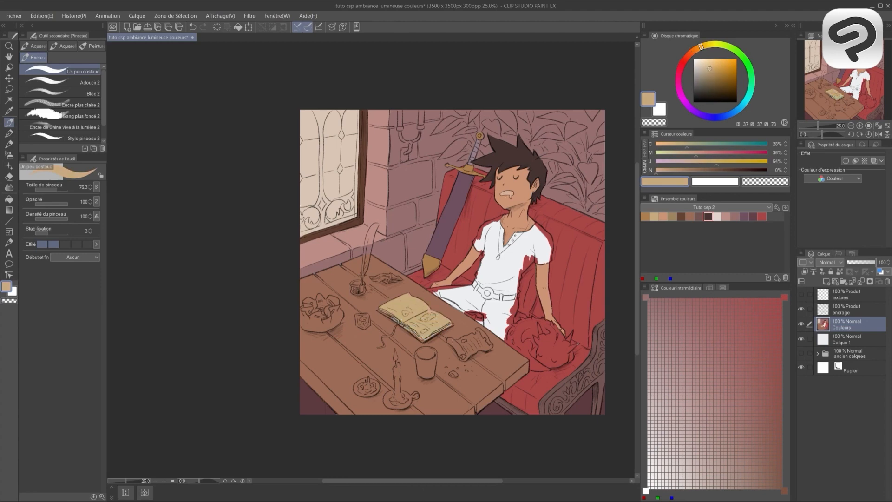
# Paint the character's shirt and trousers with a dark tone from the colour set, and undo the last stroke
pyautogui.click(754, 217)
pyautogui.moveTo(544, 232); pyautogui.dragTo(507, 275)
pyautogui.moveTo(505, 223)
pyautogui.mouseDown()
pyautogui.moveTo(483, 283)
pyautogui.moveTo(507, 293)
pyautogui.mouseUp()
pyautogui.moveTo(432, 293)
pyautogui.mouseDown()
pyautogui.moveTo(488, 311)
pyautogui.moveTo(511, 335)
pyautogui.mouseUp()
pyautogui.scroll(1, 494, 317)
pyautogui.hotkey('ctrl', 'z')
pyautogui.scroll(-1, 436, 244)
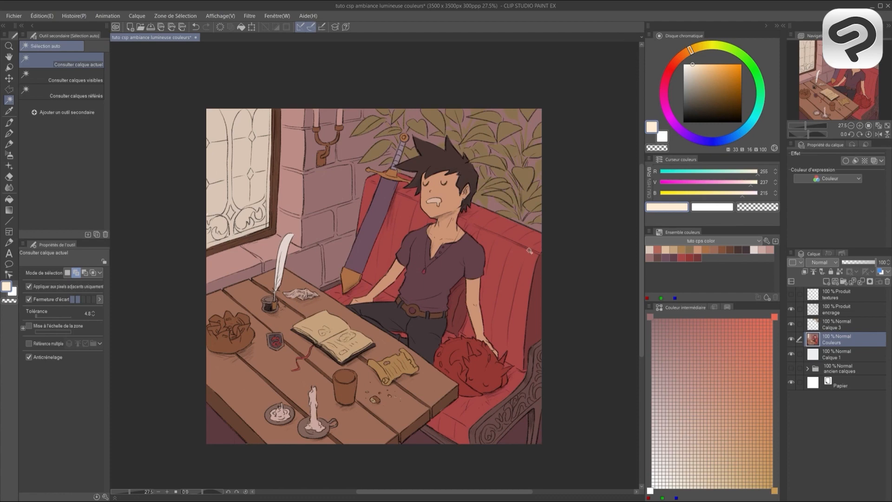
# Select the cup and the bowl on the Couleurs layer and open the Teinte/Saturation/Luminosité correction for them
pyautogui.click(344, 390)
pyautogui.click(232, 337)
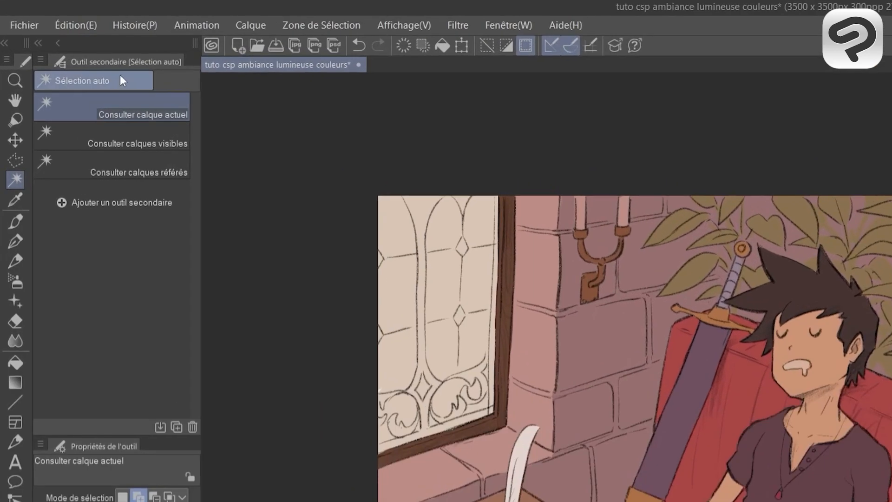
pyautogui.click(42, 16)
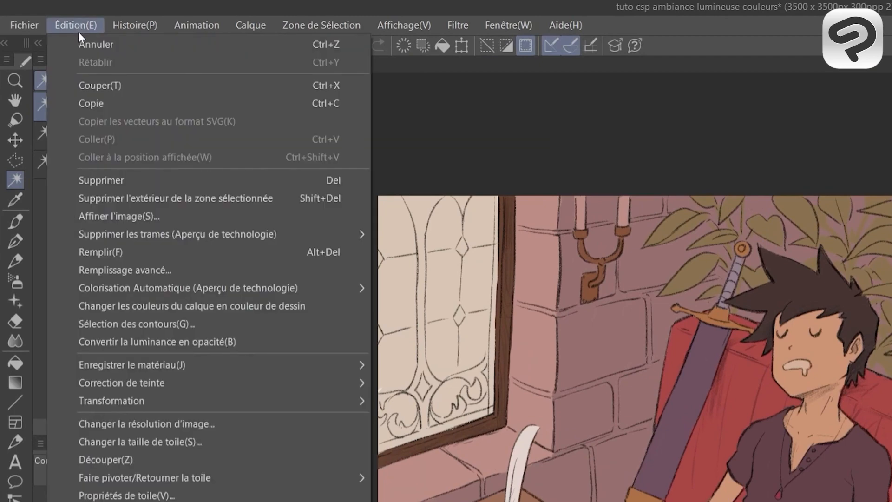
pyautogui.moveTo(281, 383)
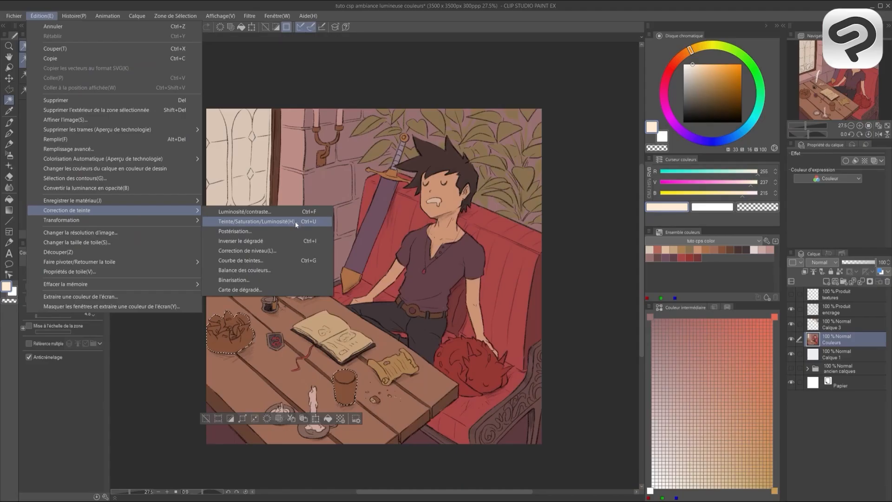
pyautogui.click(294, 221)
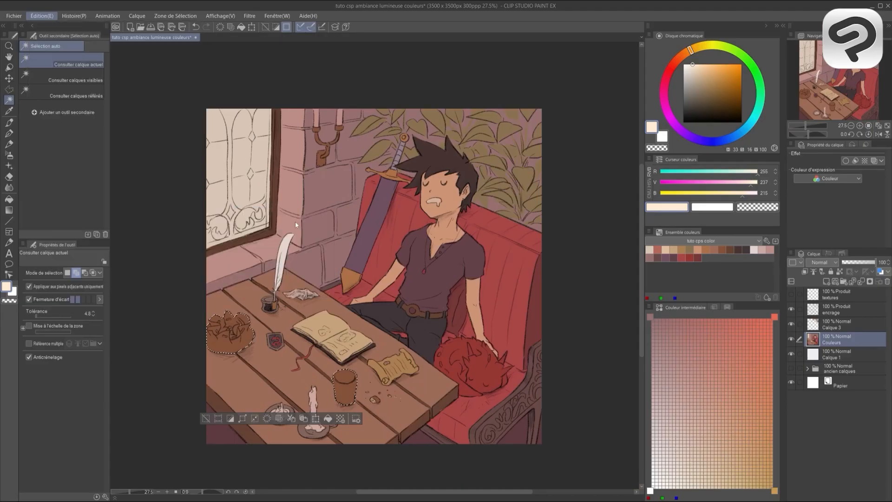
# Set the selection's hue to 0, saturation to -7 and luminosity to -9, apply the correction, and deselect
pyautogui.moveTo(764, 219); pyautogui.dragTo(576, 162)
pyautogui.click(576, 181)
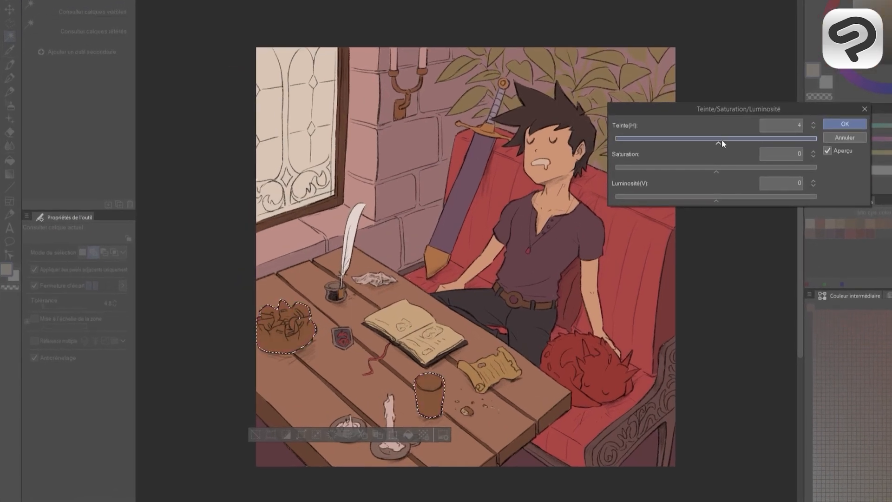
pyautogui.moveTo(721, 139); pyautogui.dragTo(707, 203)
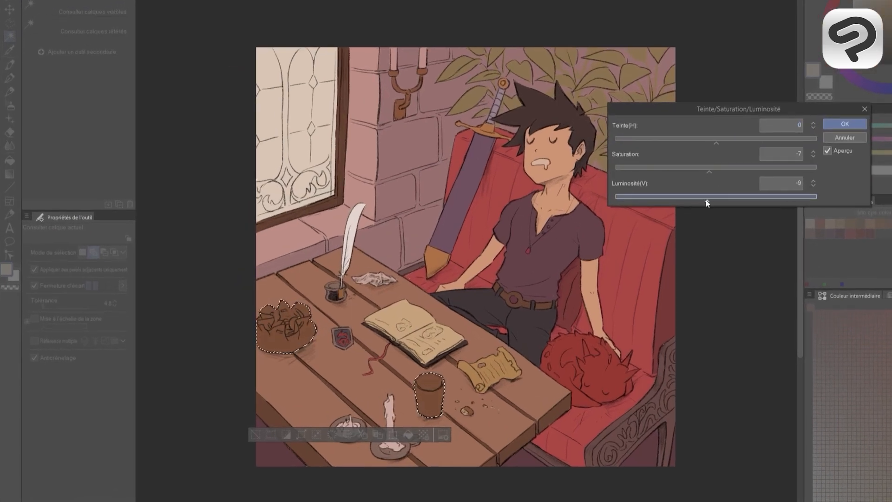
pyautogui.press('Return')
pyautogui.hotkey('ctrl', 'd')
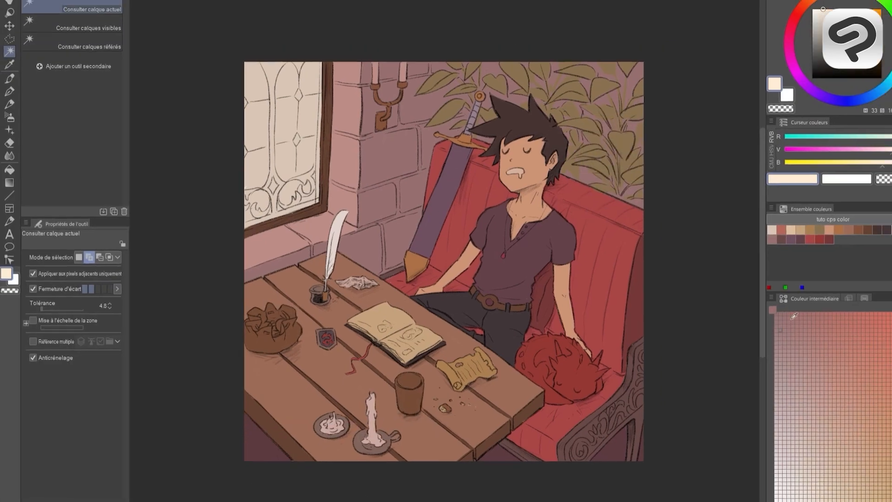
# Choose a brown from the colour set and shift the sleeping creature's hue to purple with the Teinte/Saturation/Luminosité correction
pyautogui.click(872, 228)
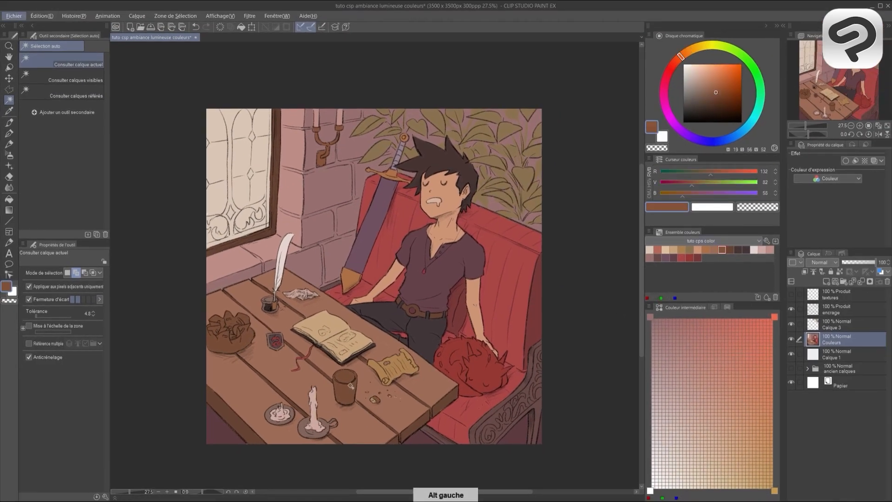
pyautogui.hotkey('ctrl', 'u')
pyautogui.moveTo(671, 219); pyautogui.dragTo(649, 224)
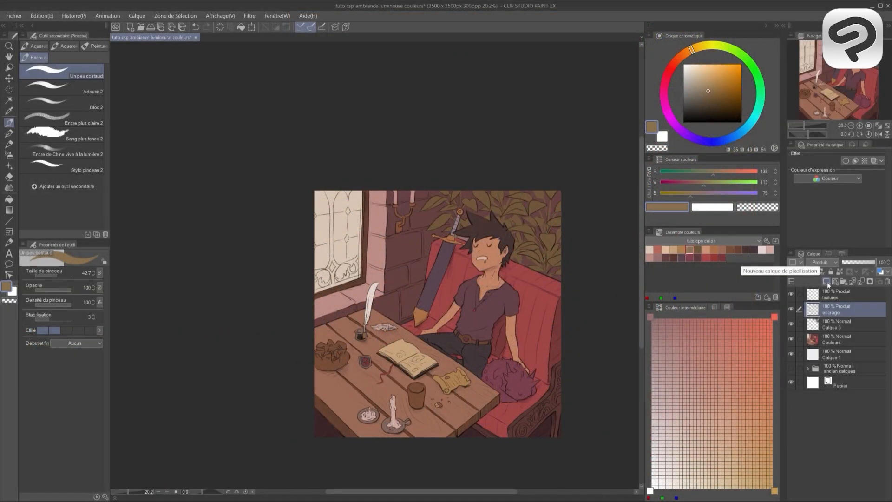
# Add new raster layers named lumière and ombres above encrage, and set ombres to the Produit blend mode
pyautogui.click(827, 283)
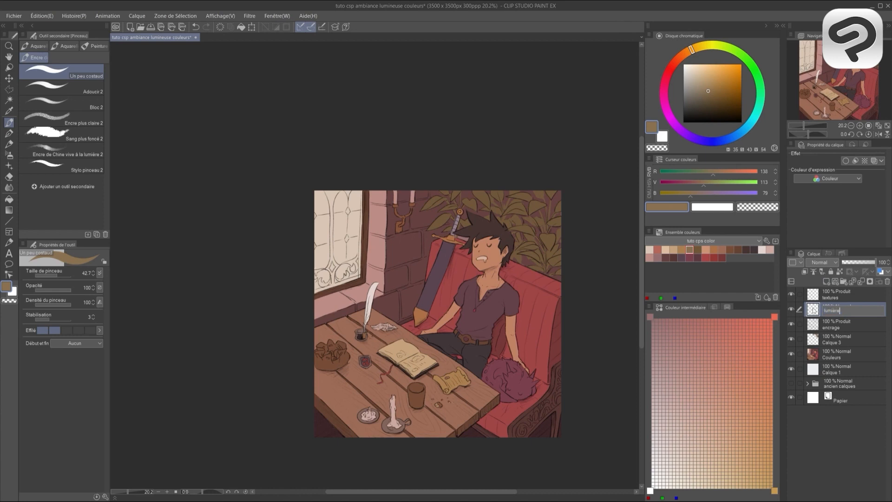
pyautogui.click(827, 282)
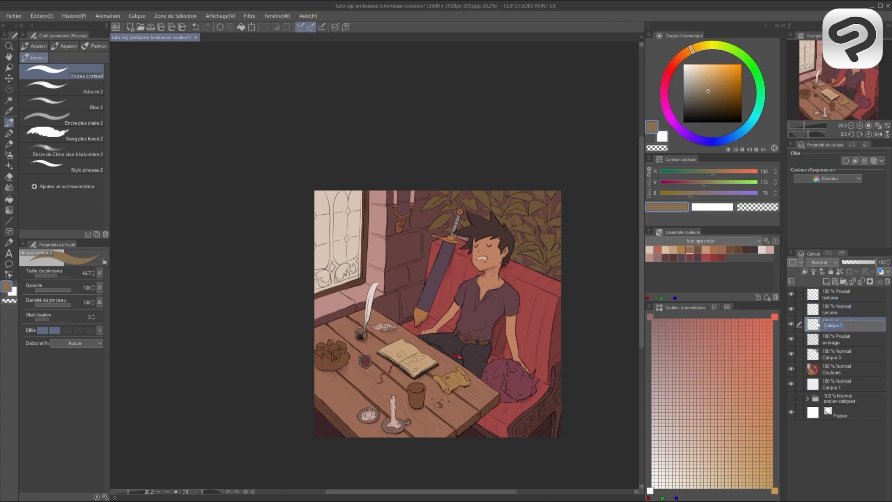
pyautogui.click(824, 262)
pyautogui.click(821, 288)
# Set the lumière layer's blend mode to Incrustation
pyautogui.click(839, 309)
pyautogui.click(826, 262)
pyautogui.click(827, 372)
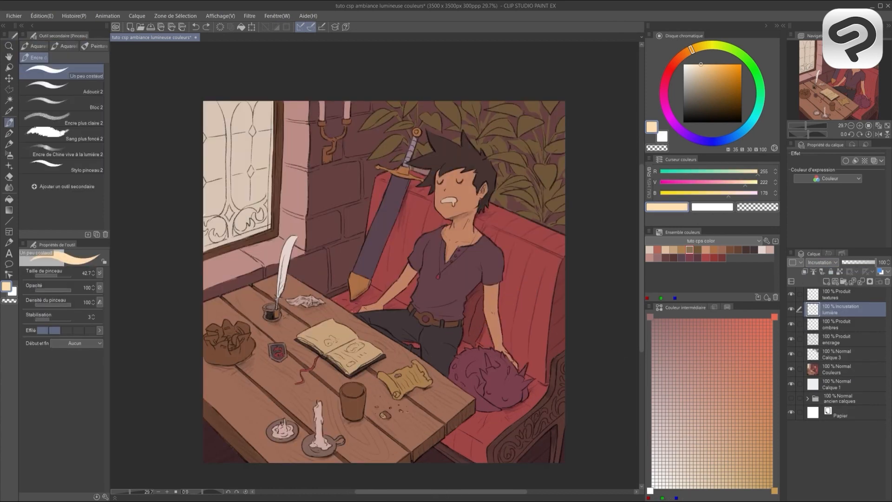
# Paint pale peach sunlight (RGB 255, 222, 178) across the window, sill, table, character and bench on the lumière layer
pyautogui.moveTo(242, 107)
pyautogui.mouseDown()
pyautogui.moveTo(218, 223)
pyautogui.moveTo(270, 232)
pyautogui.moveTo(297, 279)
pyautogui.mouseUp()
pyautogui.moveTo(294, 204); pyautogui.dragTo(302, 247)
pyautogui.moveTo(224, 306); pyautogui.dragTo(465, 386)
pyautogui.moveTo(374, 317)
pyautogui.mouseDown()
pyautogui.moveTo(430, 332)
pyautogui.moveTo(474, 265)
pyautogui.moveTo(498, 248)
pyautogui.mouseUp()
pyautogui.moveTo(508, 242)
pyautogui.mouseDown()
pyautogui.moveTo(568, 250)
pyautogui.moveTo(465, 354)
pyautogui.moveTo(511, 381)
pyautogui.moveTo(483, 386)
pyautogui.mouseUp()
# Shape the sunlight on the bench back, window sill, quill and sleeping creature by alternately painting and erasing
pyautogui.press('e')
pyautogui.moveTo(499, 244); pyautogui.dragTo(560, 274)
pyautogui.moveTo(550, 312); pyautogui.dragTo(512, 372)
pyautogui.moveTo(508, 243)
pyautogui.mouseDown()
pyautogui.moveTo(549, 279)
pyautogui.moveTo(514, 367)
pyautogui.mouseUp()
pyautogui.press('b')
pyautogui.press('e')
pyautogui.moveTo(209, 267); pyautogui.dragTo(283, 293)
pyautogui.press('b')
pyautogui.moveTo(290, 237); pyautogui.dragTo(293, 279)
pyautogui.press('e')
pyautogui.press('b')
pyautogui.moveTo(493, 350); pyautogui.dragTo(516, 379)
pyautogui.press('e')
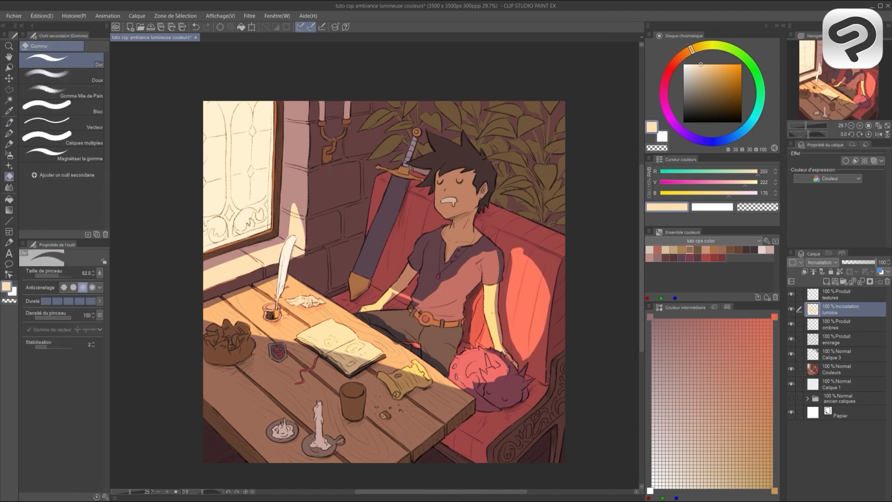
# Erase the sunlight from the character's forearm on the sword side and clean up the nearby light edges
pyautogui.press('b')
pyautogui.press('e')
pyautogui.press('b')
pyautogui.press('e')
pyautogui.press('b')
pyautogui.press('e')
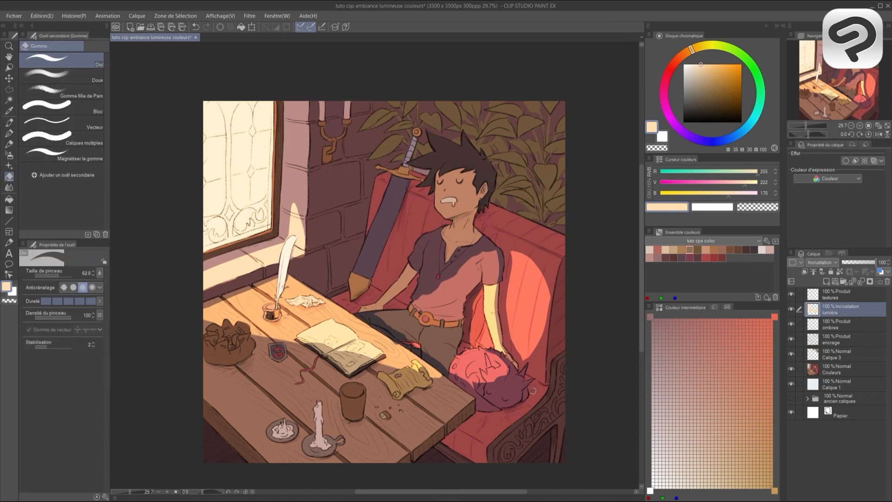
# Touch up the sunlight on the bench, trousers and sleeping creature with brush and eraser, undoing an unwanted stroke
pyautogui.press('b')
pyautogui.hotkey('ctrl', '-')
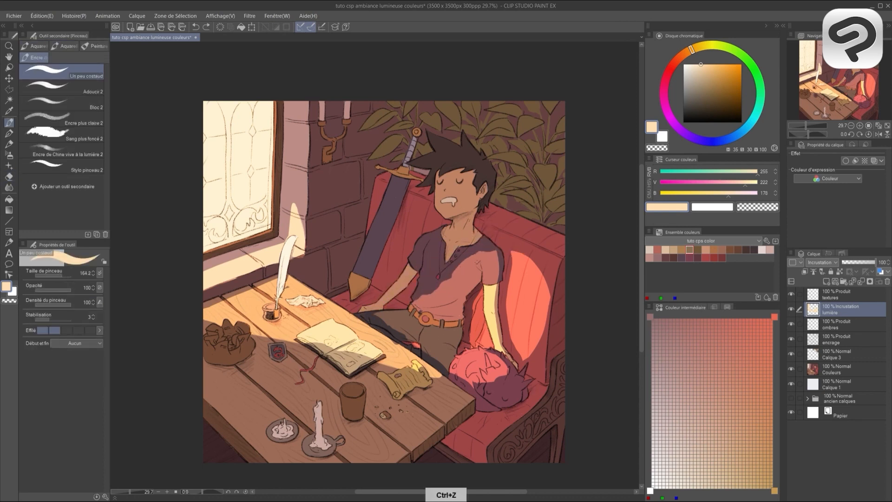
pyautogui.press('e')
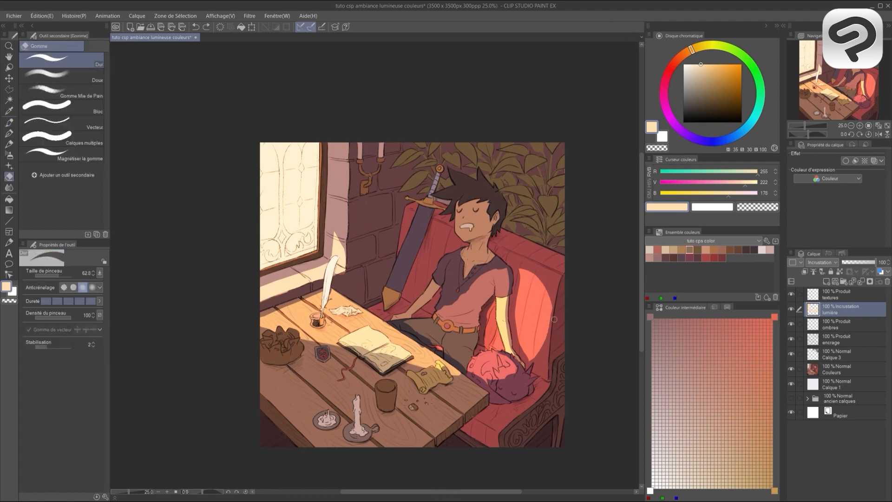
pyautogui.press('b')
pyautogui.hotkey('ctrl', '+')
pyautogui.press('e')
pyautogui.press('b')
pyautogui.press('e')
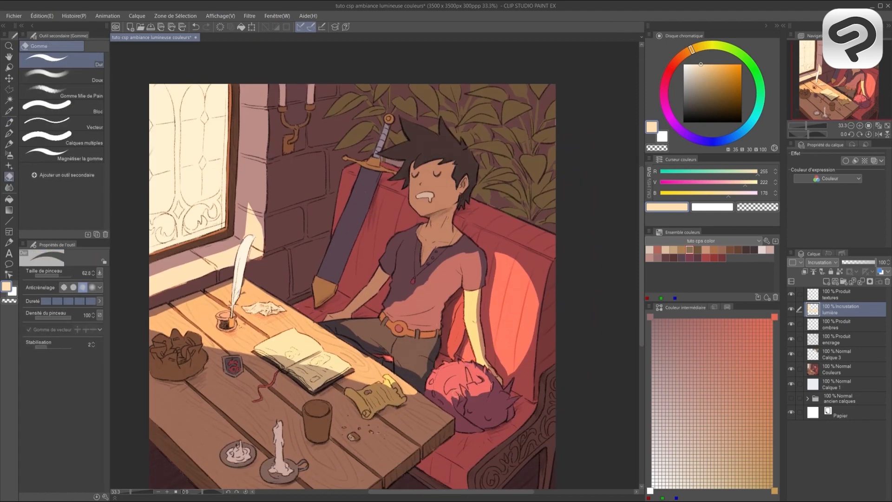
pyautogui.hotkey('ctrl', '-')
pyautogui.press('b')
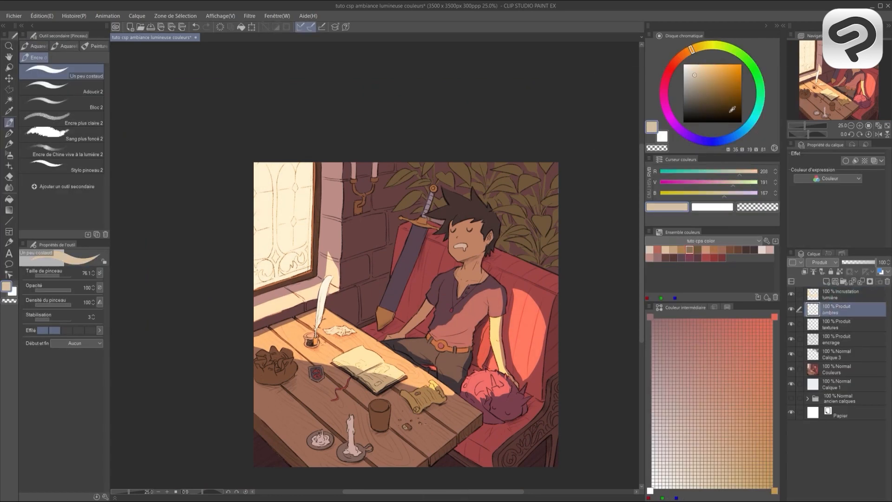
# Paint soft pale lavender shadows around the table objects, sleeping creature and bench on the ombres layer with Gouache 2
pyautogui.keyDown('alt'); pyautogui.click(464, 275); pyautogui.keyUp('alt')
pyautogui.press('i')
pyautogui.press('b')
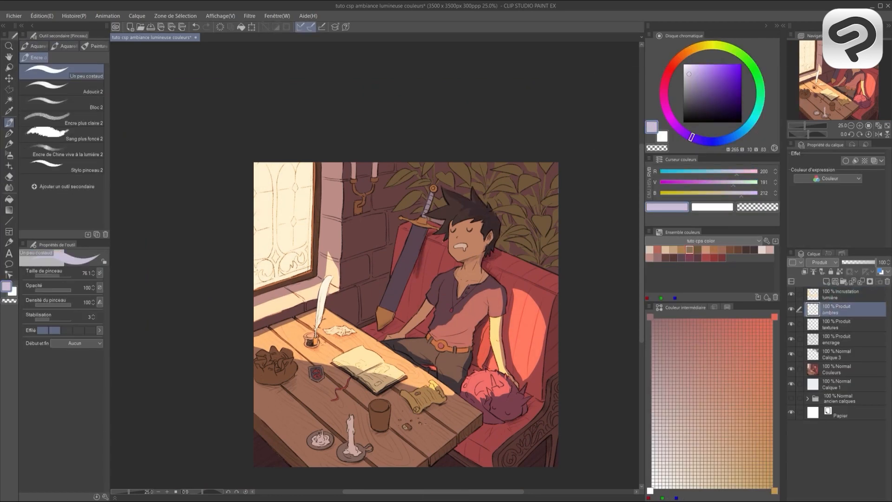
pyautogui.press('b')
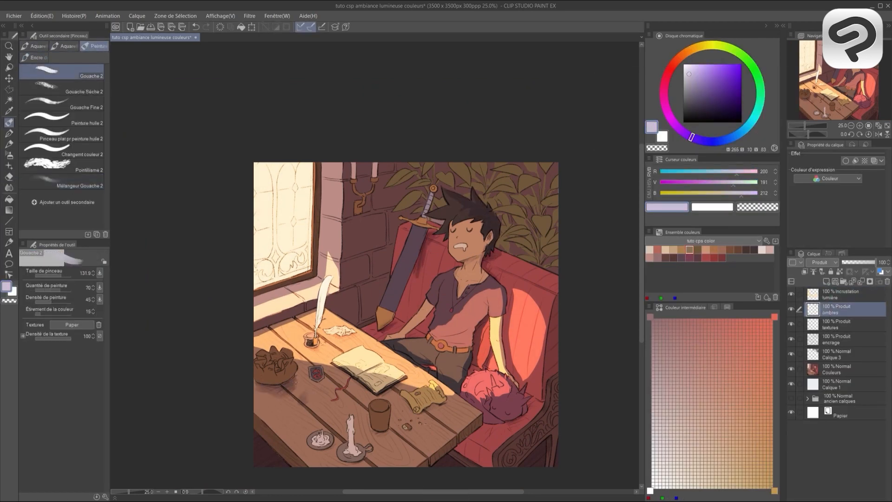
pyautogui.moveTo(385, 420); pyautogui.dragTo(378, 419)
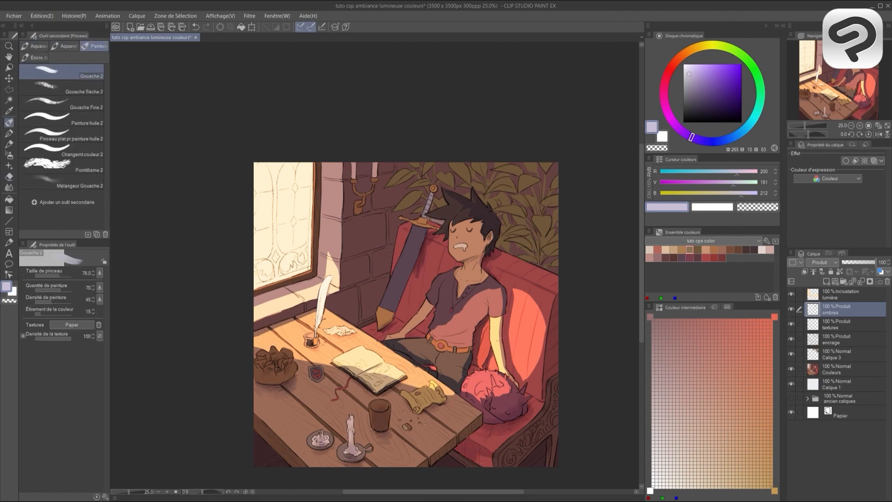
pyautogui.scroll(3, 589, 439)
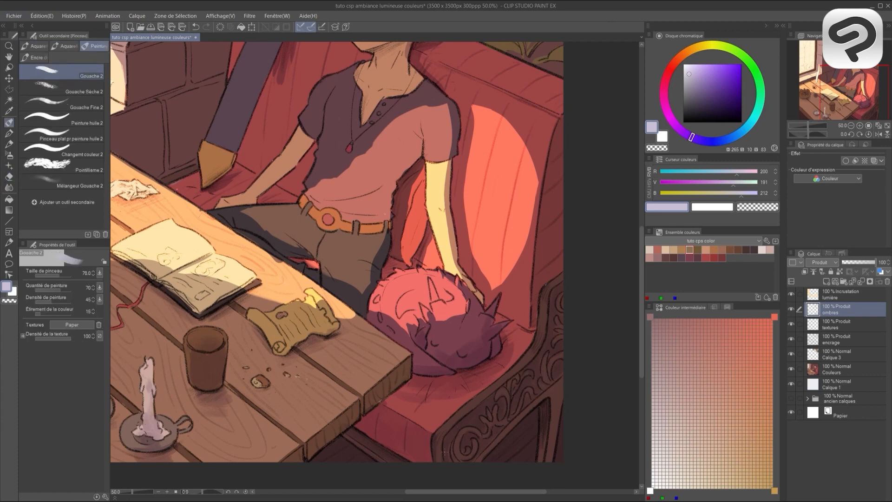
pyautogui.scroll(-3, 589, 439)
pyautogui.moveTo(325, 232); pyautogui.dragTo(347, 153)
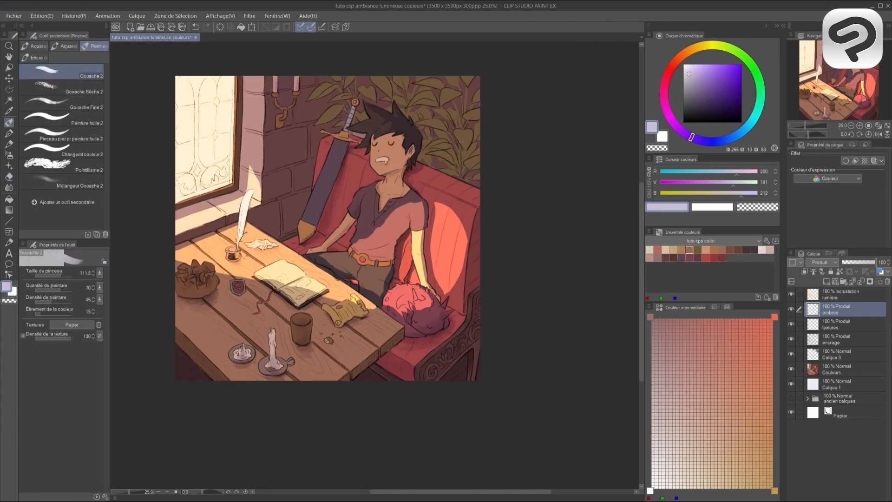
# Lock Calque 3's transparent pixels, darken the leaves behind the character with dark brown, and undo the last stroke
pyautogui.click(836, 354)
pyautogui.click(840, 271)
pyautogui.moveTo(451, 111)
pyautogui.mouseDown()
pyautogui.moveTo(479, 137)
pyautogui.moveTo(422, 158)
pyautogui.mouseUp()
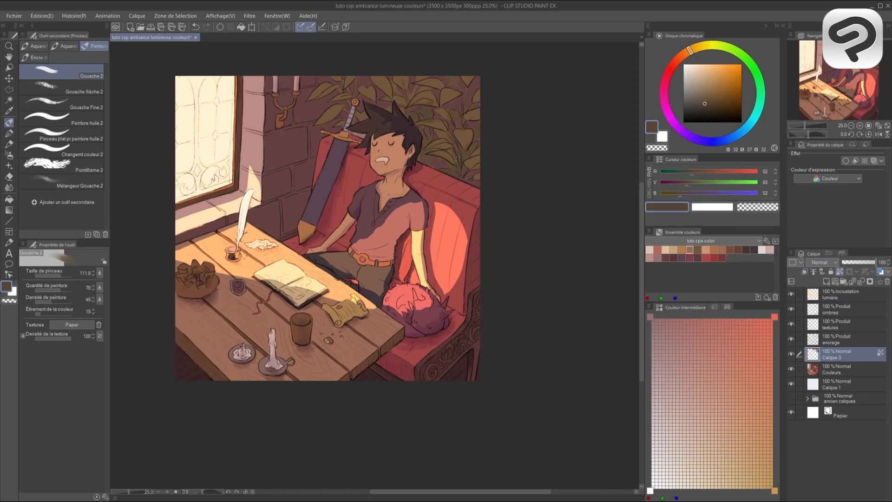
pyautogui.click(35, 57)
pyautogui.keyDown('alt'); pyautogui.click(429, 103); pyautogui.keyUp('alt')
pyautogui.hotkey('ctrl', 'z')
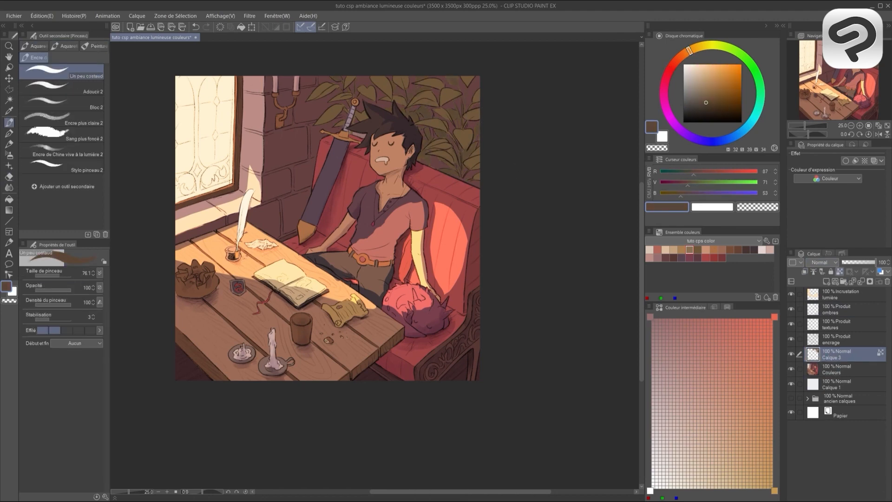
# Retouch the dark background around the foliage on the Couleurs layer with a sampled brown, undoing unwanted strokes
pyautogui.click(837, 370)
pyautogui.keyDown('alt'); pyautogui.click(423, 133); pyautogui.keyUp('alt')
pyautogui.hotkey('ctrl', 'z')
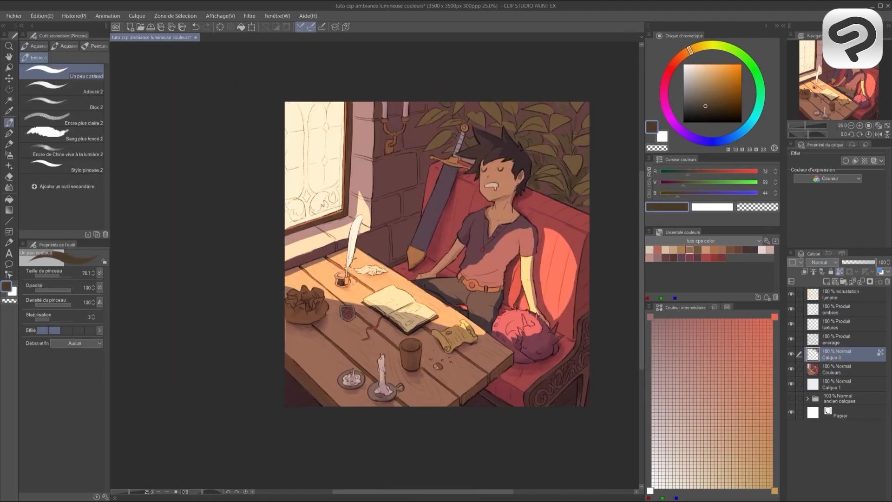
pyautogui.hotkey('ctrl', 'z')
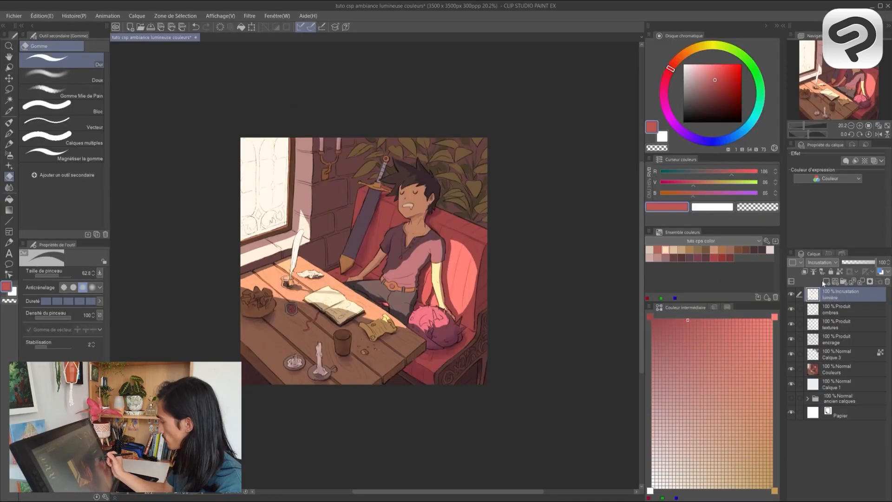
# Add a new layer above lumière, set it to Incrustation, and name it lumière 2
pyautogui.click(827, 281)
pyautogui.click(836, 264)
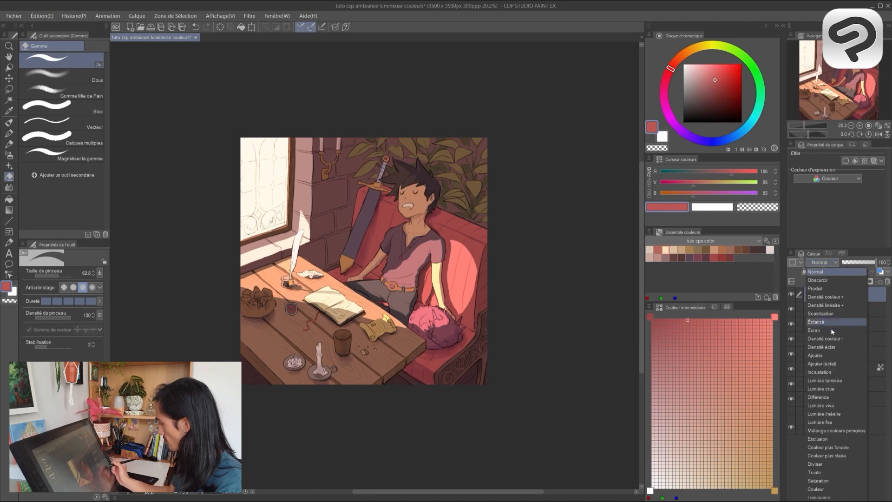
pyautogui.click(837, 370)
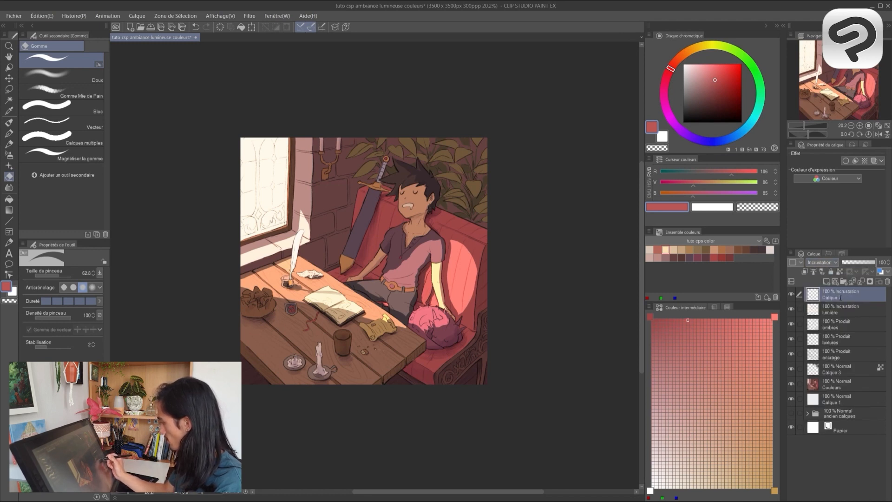
pyautogui.doubleClick(837, 297)
pyautogui.write('lumièr')
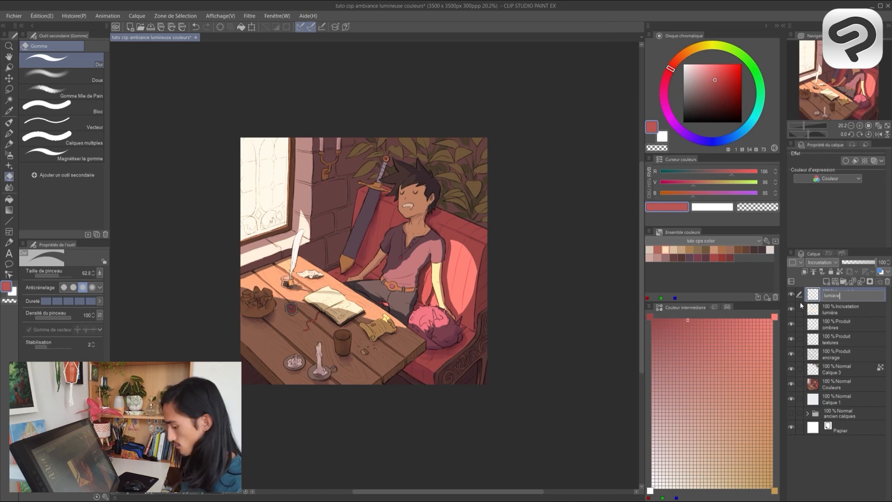
pyautogui.press('Return')
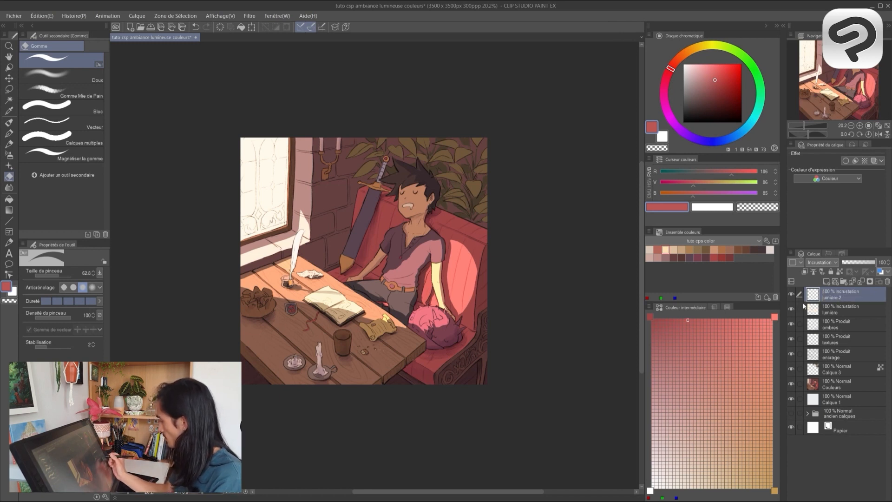
# Set the lumière layer's blend mode to Normal
pyautogui.click(840, 312)
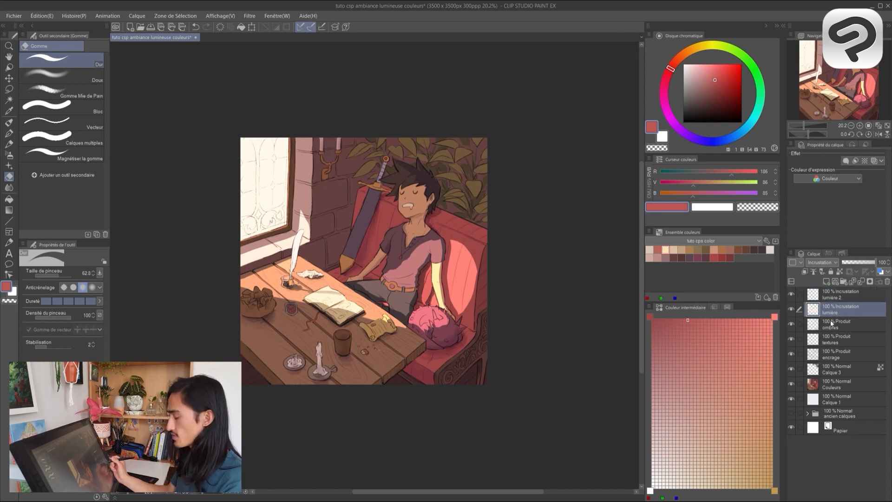
pyautogui.click(822, 262)
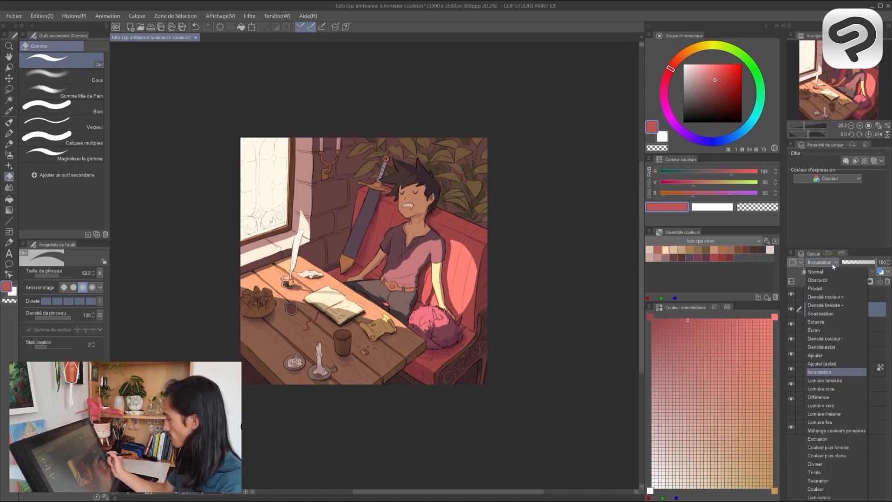
pyautogui.click(829, 272)
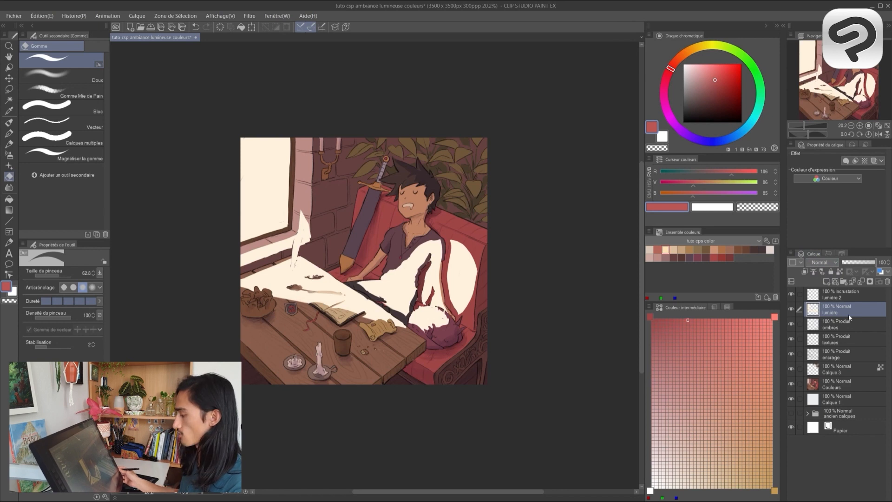
# Select all the painted light areas on the lumière layer with auto select, completing the selection with the Lasso
pyautogui.click(9, 100)
pyautogui.click(348, 306)
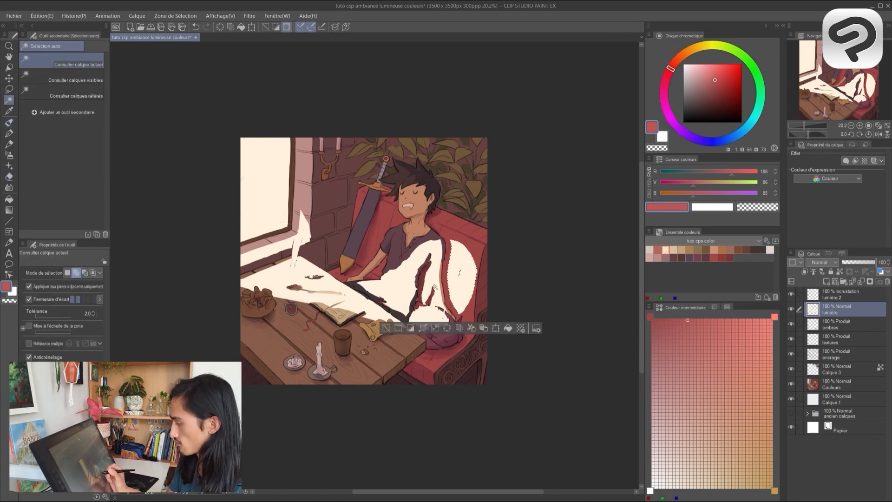
pyautogui.click(326, 316)
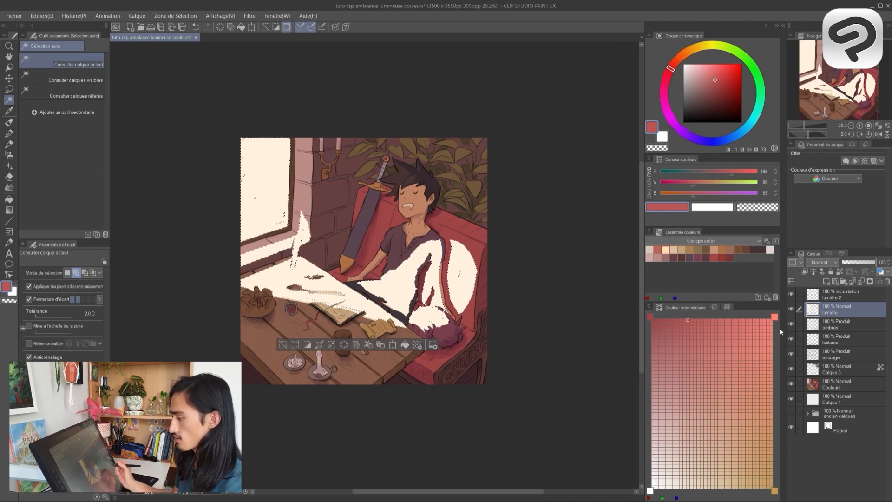
pyautogui.click(9, 89)
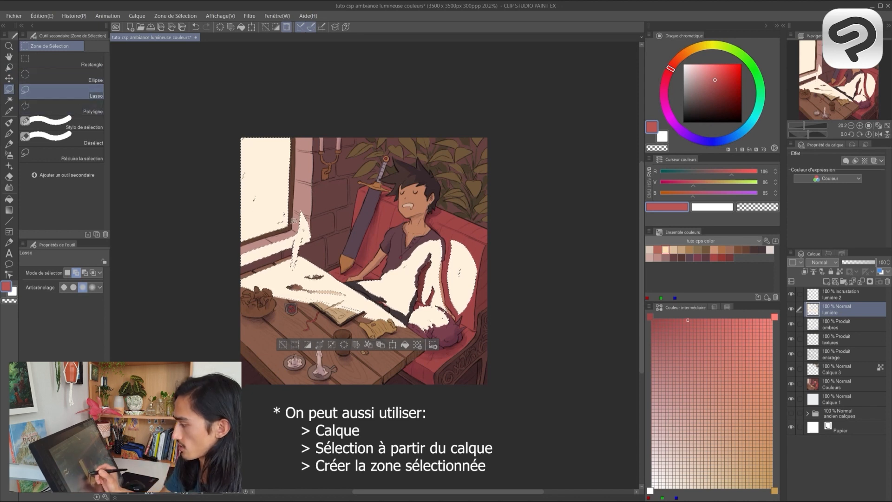
pyautogui.moveTo(272, 223)
pyautogui.mouseDown()
pyautogui.moveTo(287, 214)
pyautogui.moveTo(284, 188)
pyautogui.moveTo(254, 150)
pyautogui.moveTo(234, 189)
pyautogui.moveTo(263, 219)
pyautogui.mouseUp()
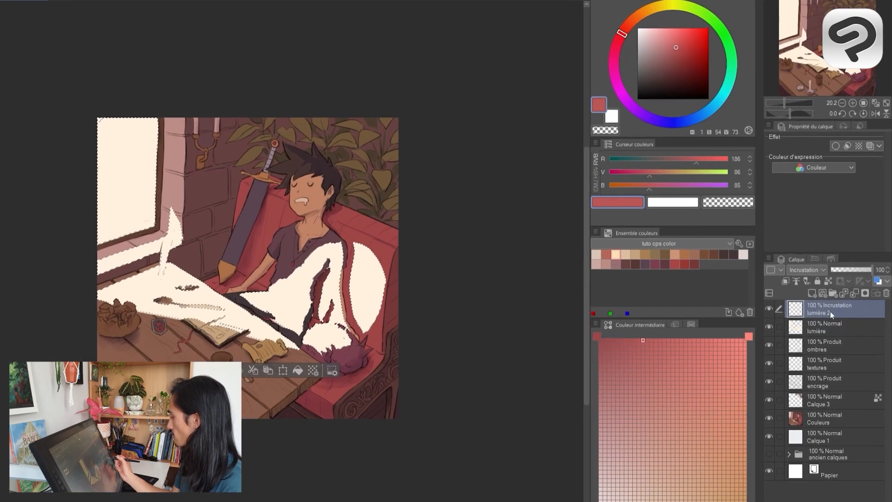
# Add a layer mask to lumière 2 based on the selected light areas
pyautogui.click(837, 295)
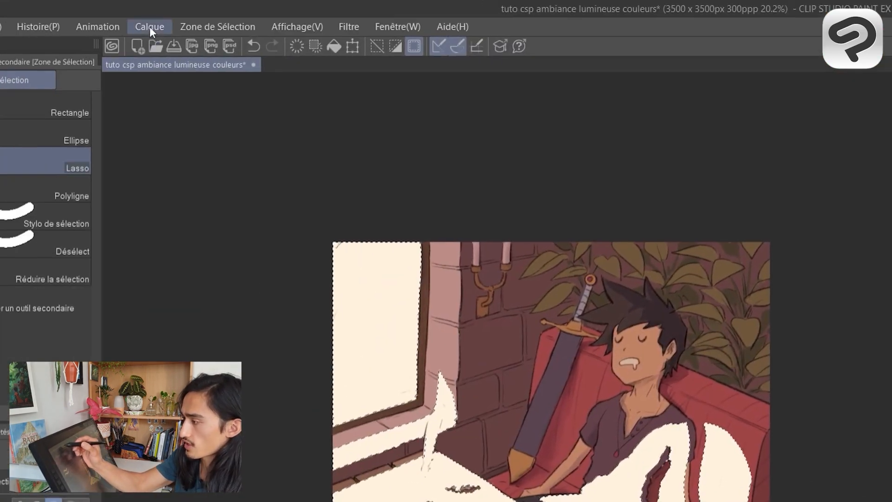
pyautogui.click(150, 27)
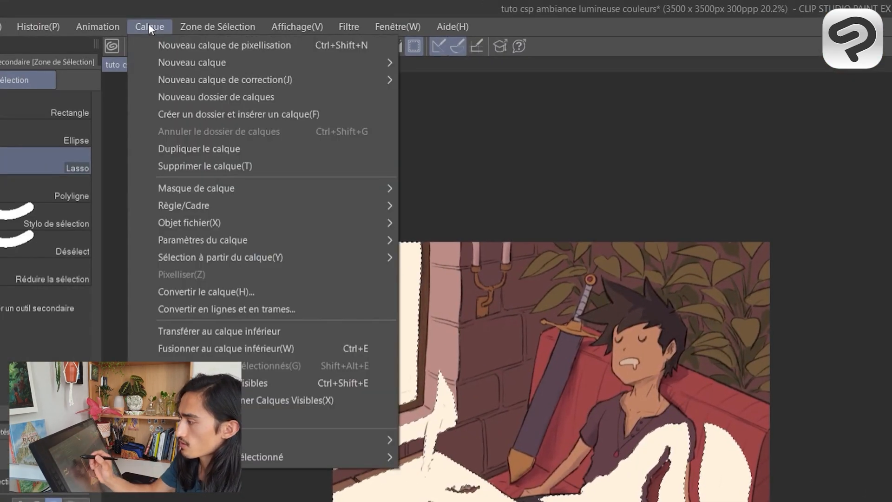
pyautogui.moveTo(325, 189)
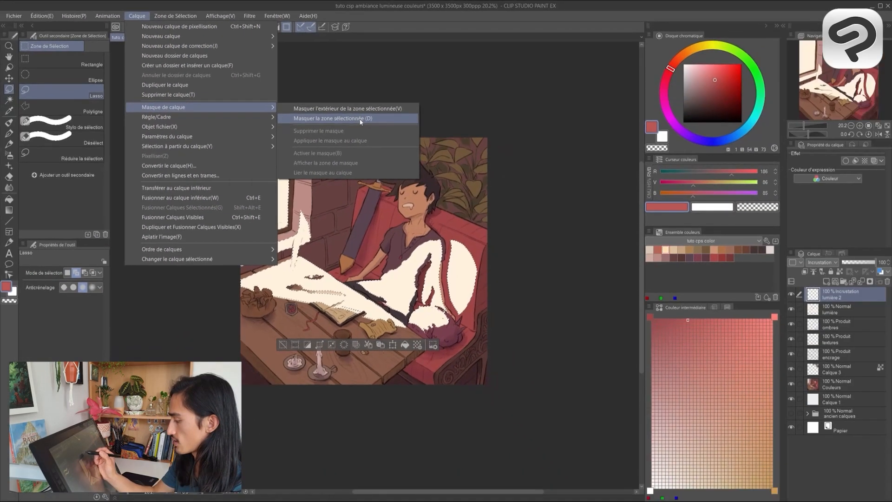
pyautogui.click(536, 210)
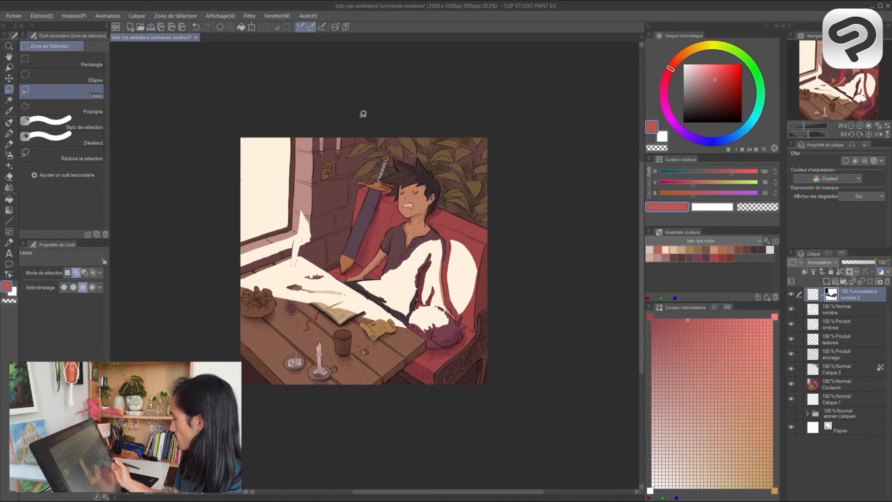
# Return the lumière layer to the Incrustation blend mode
pyautogui.click(837, 309)
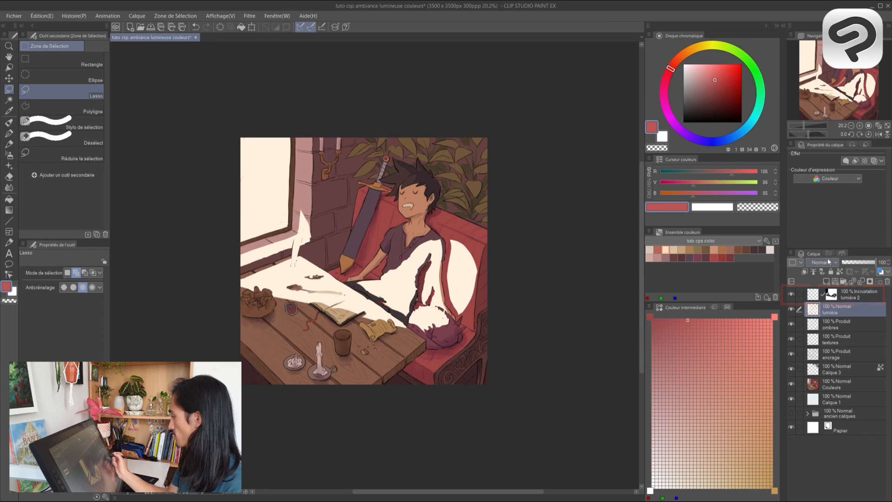
pyautogui.click(822, 263)
pyautogui.click(820, 372)
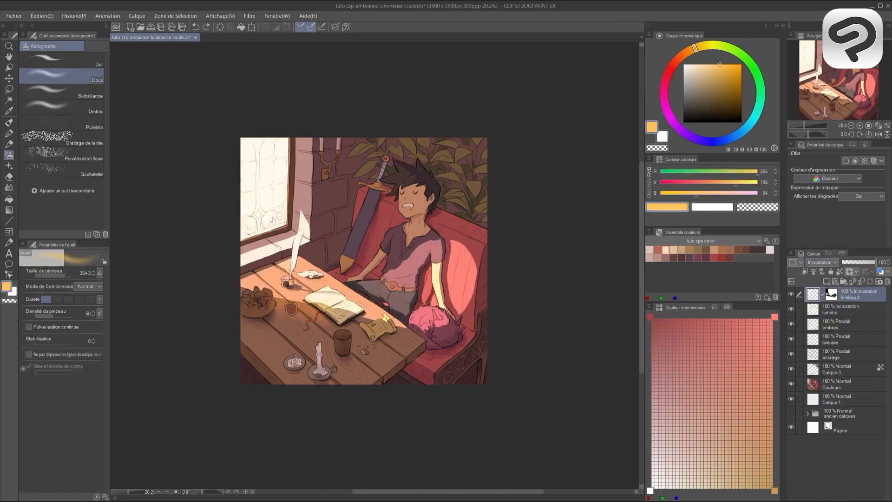
# Airbrush soft warm light on the masked lumière 2 layer with the Doux airbrush, trying yellow-orange and pale peach and undoing unwanted strokes
pyautogui.hotkey('ctrl', 'z')
pyautogui.hotkey('ctrl', 'z')
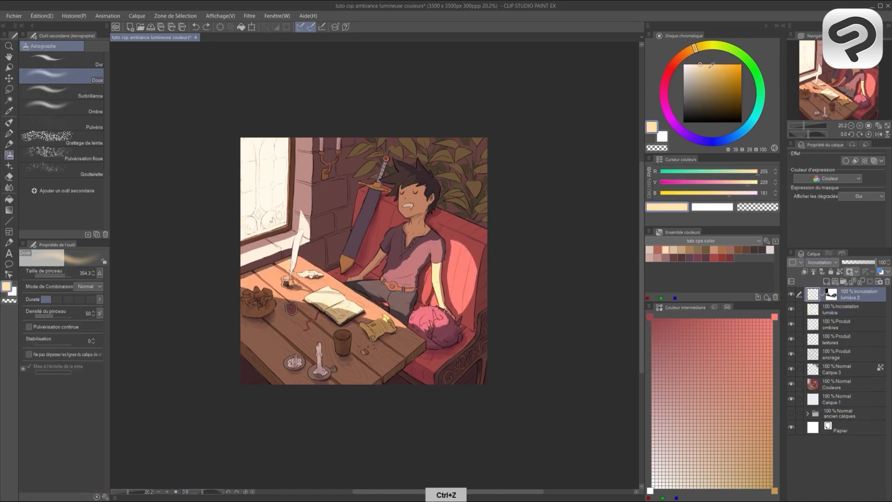
pyautogui.hotkey('ctrl', 'z')
pyautogui.hotkey('ctrl', 'z')
pyautogui.hotkey('ctrl', 'z')
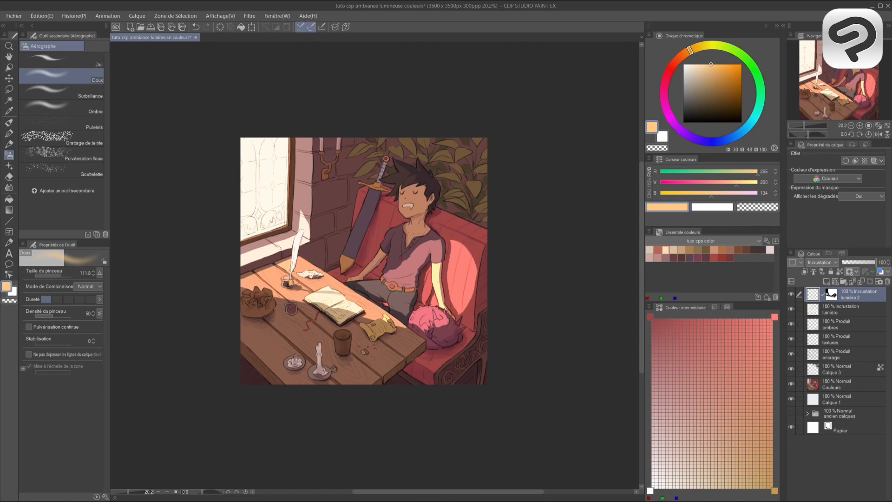
# Build up the lumière 2 light in soft orange, RGB 255, 200, 134, reducing the airbrush size from 111.8 to 92.2
pyautogui.hotkey('ctrl', 'z')
pyautogui.hotkey('ctrl', 'z')
pyautogui.hotkey('ctrl', 'z')
pyautogui.hotkey('ctrl', 'z')
pyautogui.hotkey('ctrl', 'z')
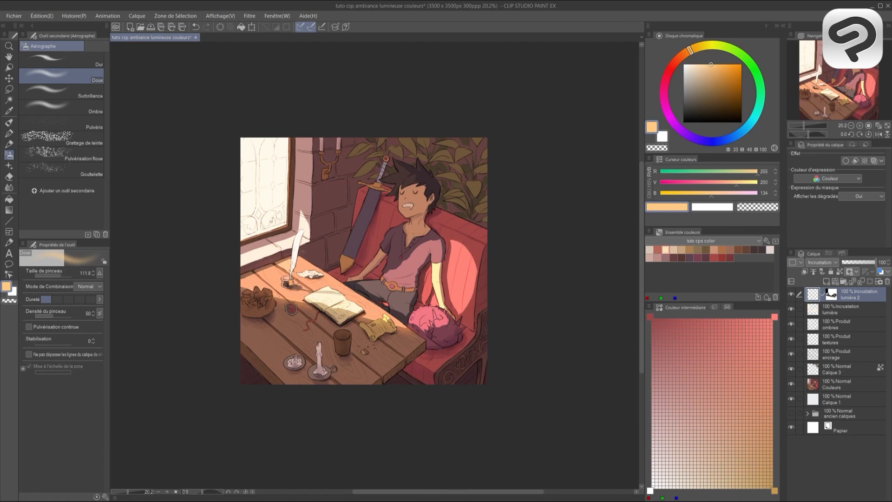
pyautogui.hotkey('ctrl', 'z')
pyautogui.hotkey('ctrl', 'z')
pyautogui.hotkey('ctrl', 'z')
pyautogui.hotkey('ctrl', 'z')
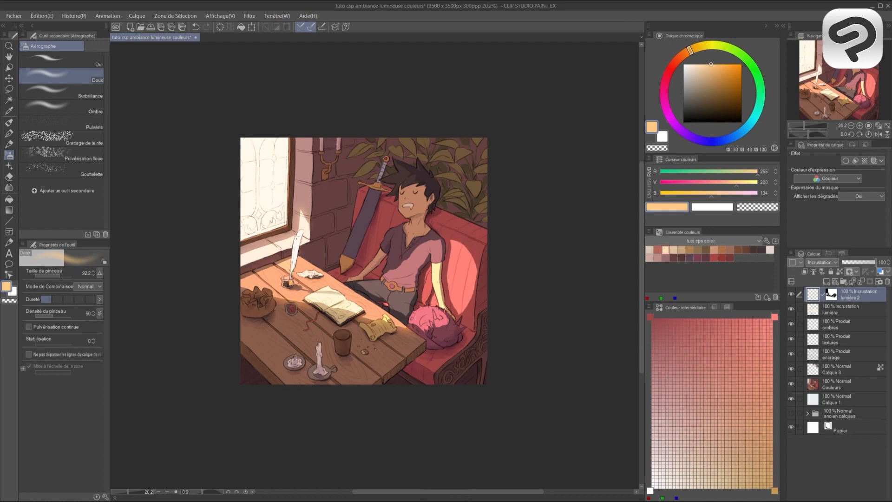
# Refine the finer light accents on lumière 2 with a 62 px soft airbrush and lower the layer's opacity to 91%
pyautogui.hotkey('ctrl', 'z')
pyautogui.hotkey('ctrl', 'z')
pyautogui.hotkey('ctrl', 'z')
pyautogui.hotkey('ctrl', 'z')
pyautogui.hotkey('ctrl', 'z')
pyautogui.hotkey('ctrl', 'z')
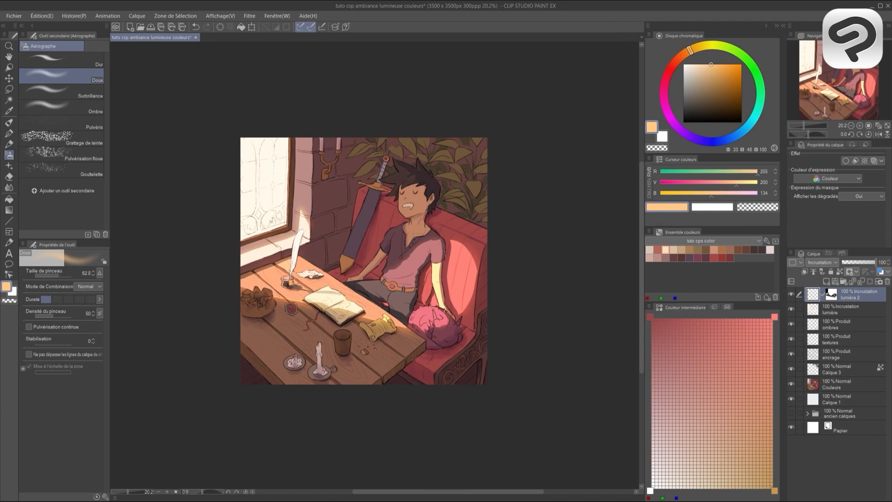
pyautogui.press(']')
pyautogui.press('e')
pyautogui.press('b')
pyautogui.hotkey('ctrl', 'z')
pyautogui.hotkey('ctrl', 'z')
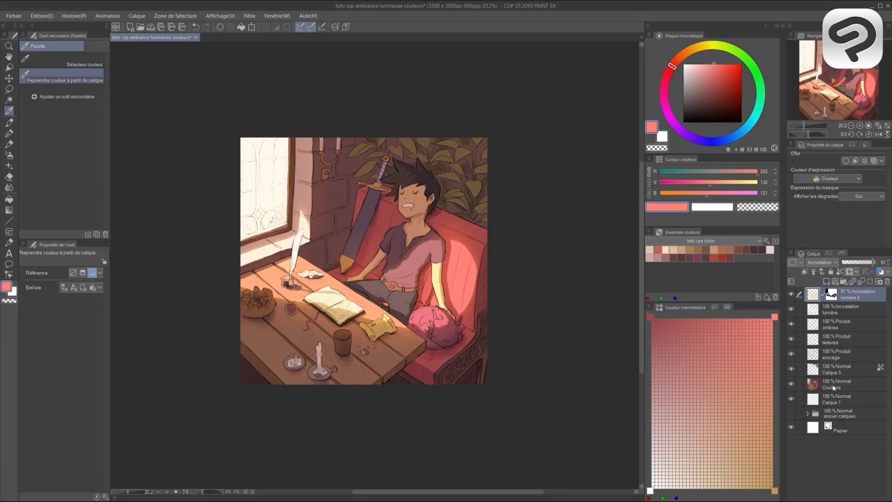
# Make the Couleurs layer active and assign a light orange, RGB 255, 189, 109, to a corner of the intermediate colour grid
pyautogui.click(833, 387)
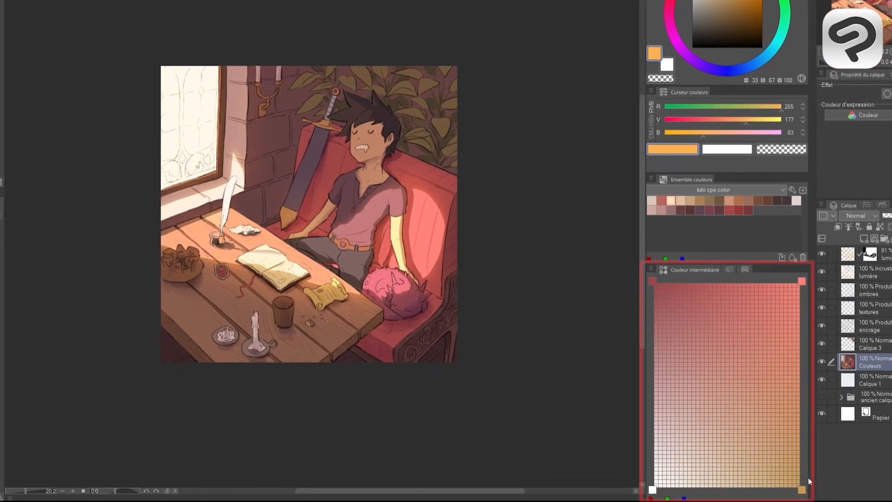
pyautogui.click(766, 331)
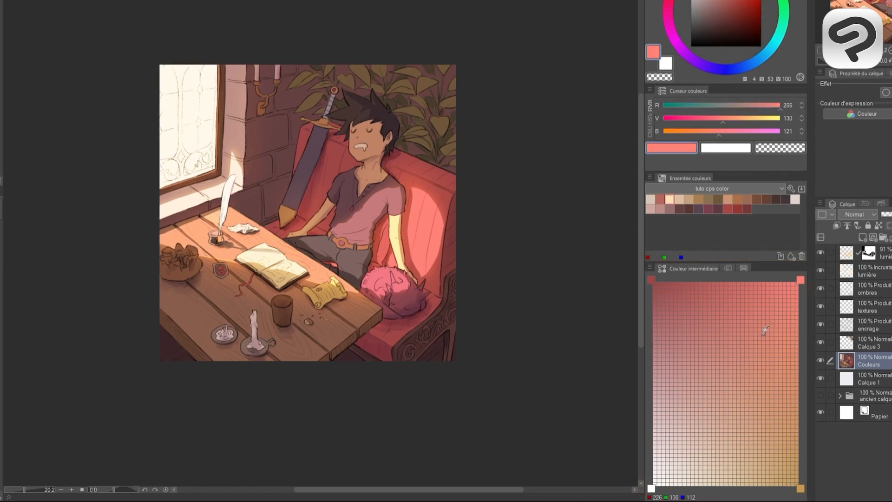
pyautogui.keyDown('alt'); pyautogui.click(429, 227); pyautogui.keyUp('alt')
pyautogui.click(800, 280)
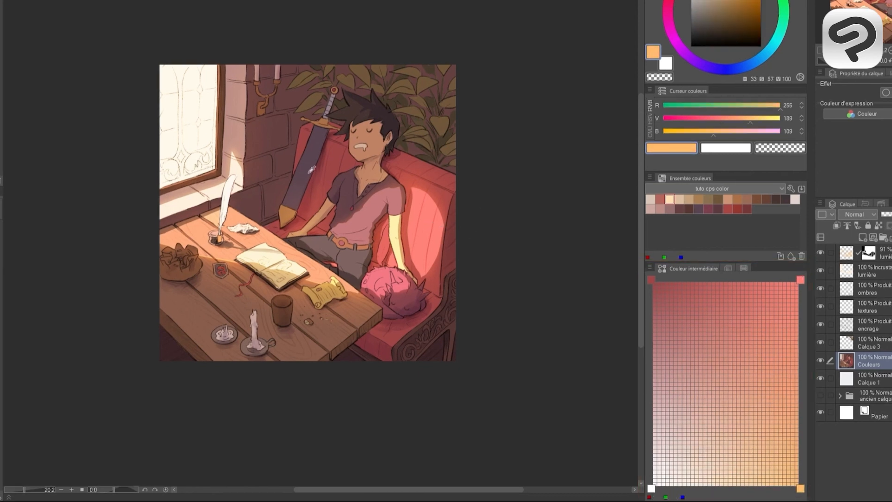
# Assign the sword blade's dark purple to an intermediate colour corner and pick the blended tone RGB 129, 82, 88
pyautogui.keyDown('alt'); pyautogui.click(312, 170); pyautogui.keyUp('alt')
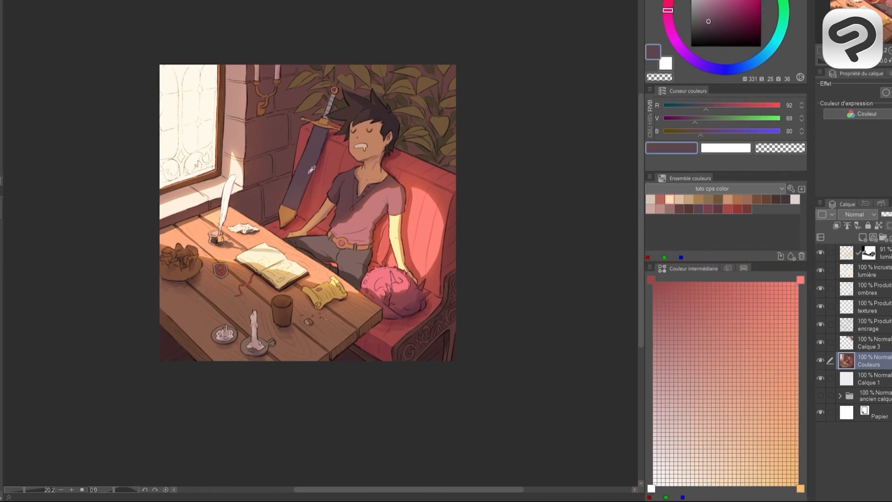
pyautogui.click(655, 278)
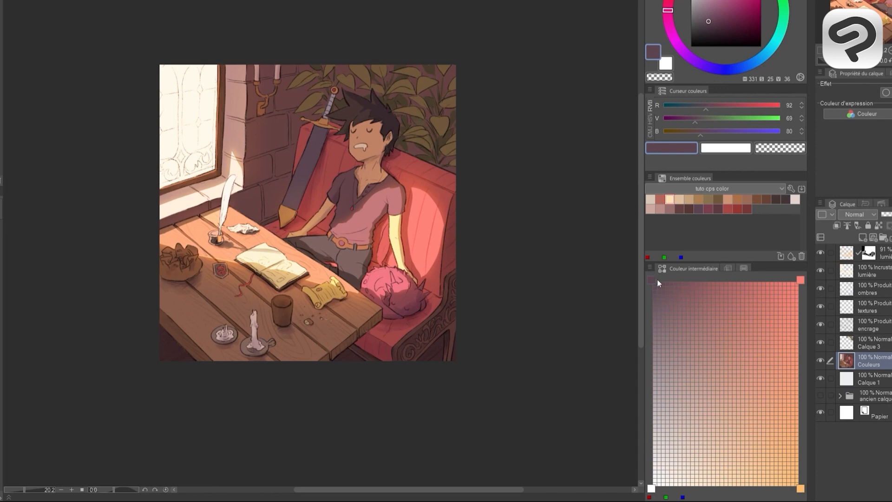
pyautogui.click(688, 284)
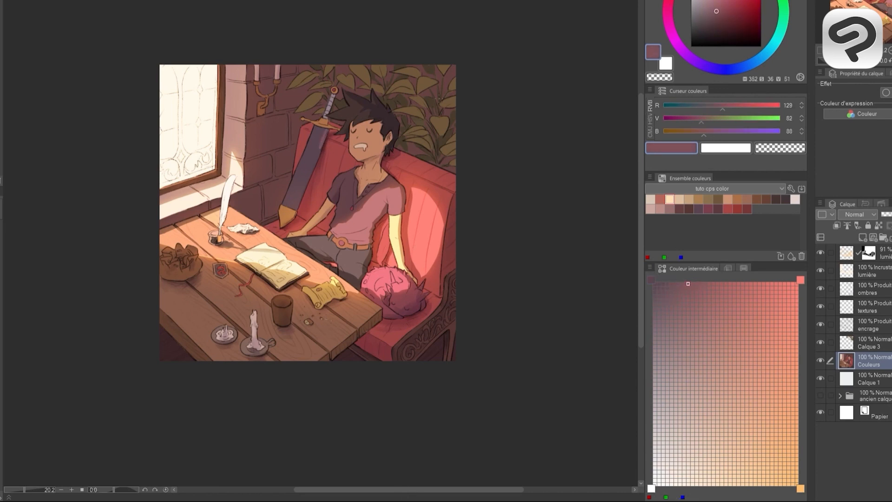
# Paint a reddish reflection of the bench along the sword blade on the Couleurs layer, strengthening the red mixing colour
pyautogui.scroll(2, 347, 187)
pyautogui.press('p')
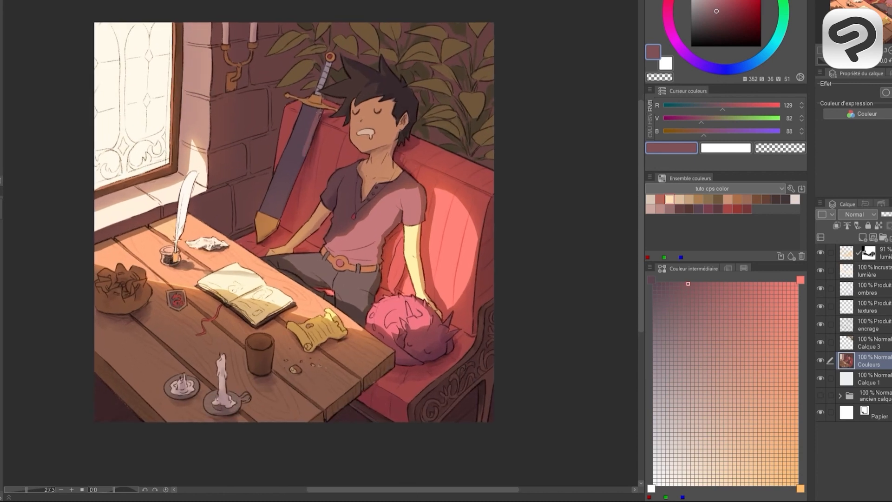
pyautogui.moveTo(305, 154); pyautogui.dragTo(278, 213)
pyautogui.keyDown('alt'); pyautogui.click(294, 180); pyautogui.keyUp('alt')
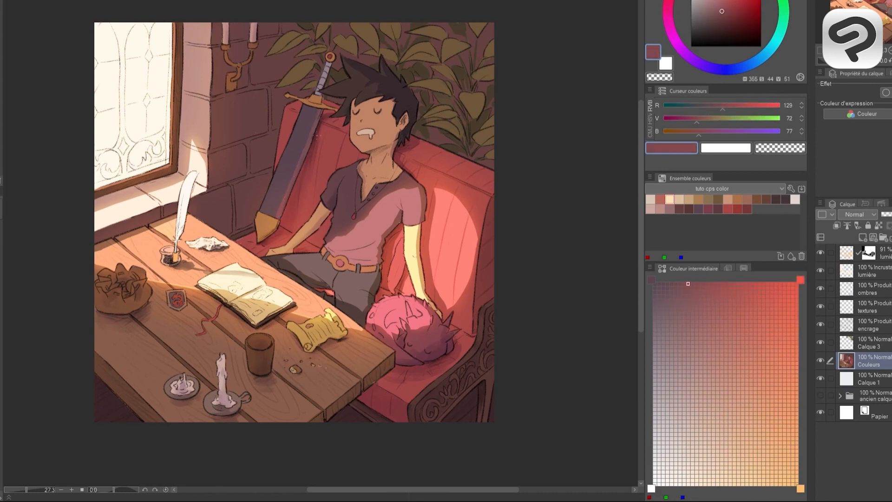
# Sample the sword's golden tip as a mixing corner and pick blended orange-red tones for its reflections, undoing the last change
pyautogui.keyDown('alt'); pyautogui.click(272, 227); pyautogui.keyUp('alt')
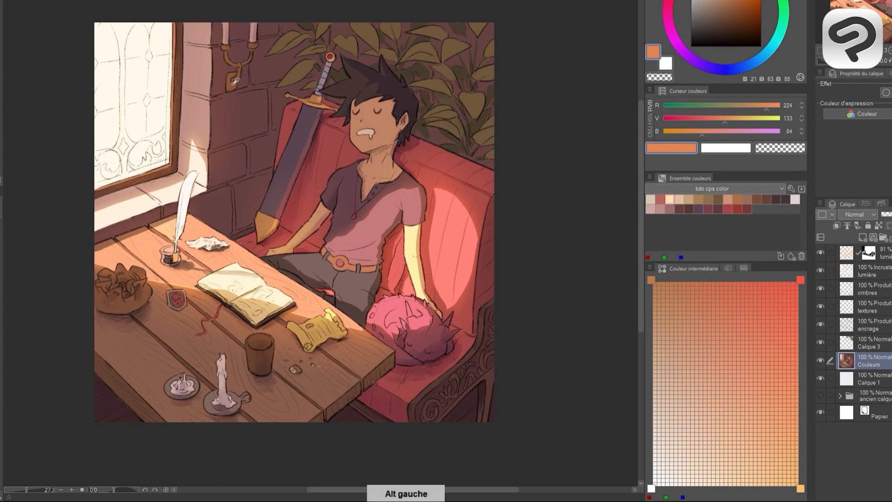
pyautogui.click(684, 296)
pyautogui.click(689, 283)
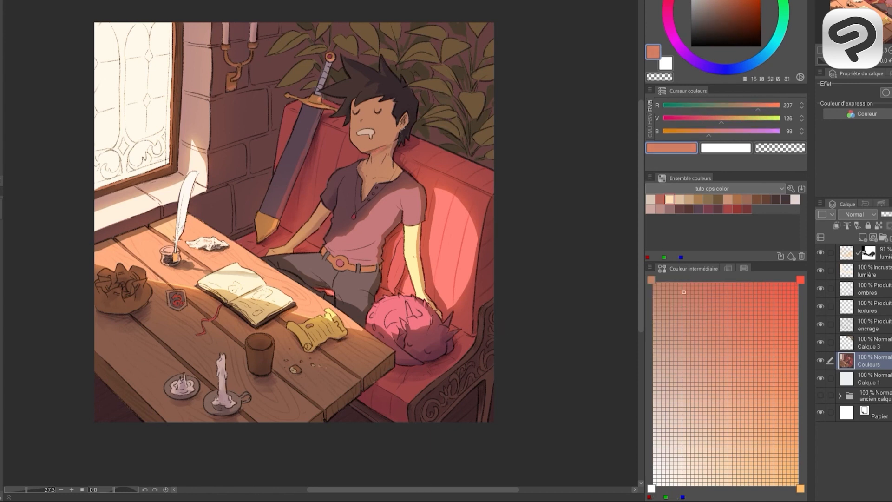
pyautogui.hotkey('ctrl', 'z')
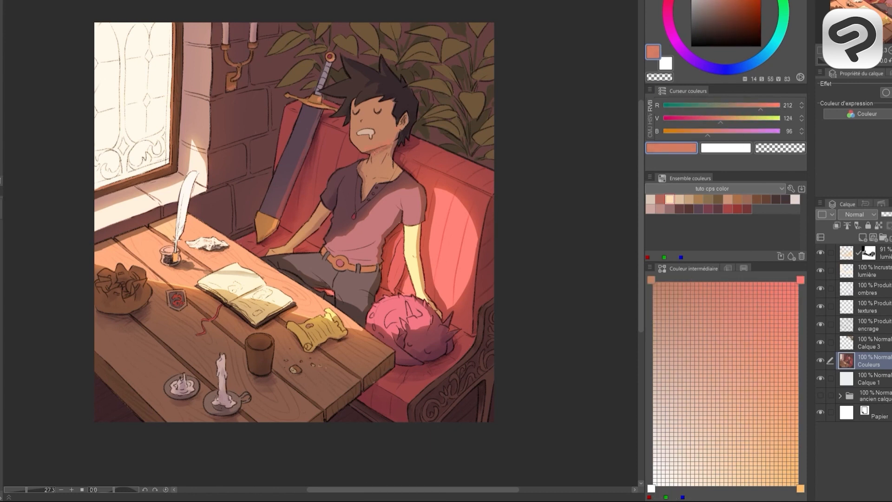
# Auto-select the lit sleeve's edge area, then paint reddish reflected tones on the Couleurs layer with the Un peu costaud brush
pyautogui.press('alt')
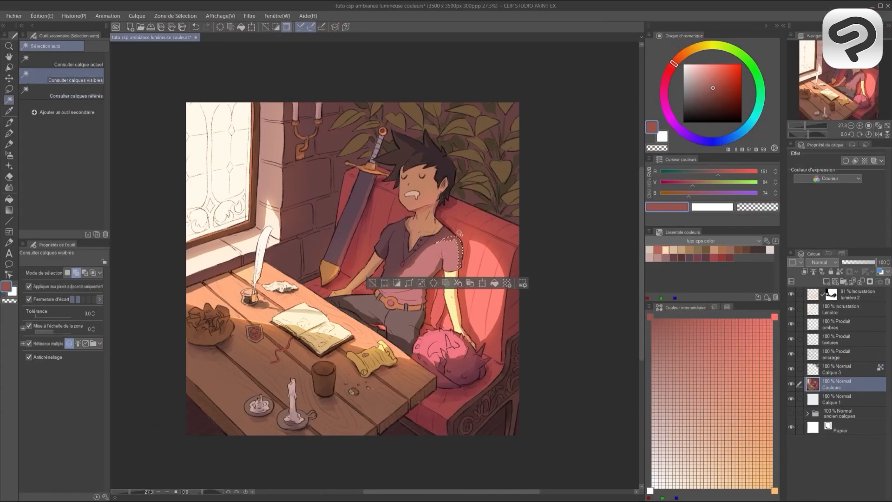
pyautogui.press('b')
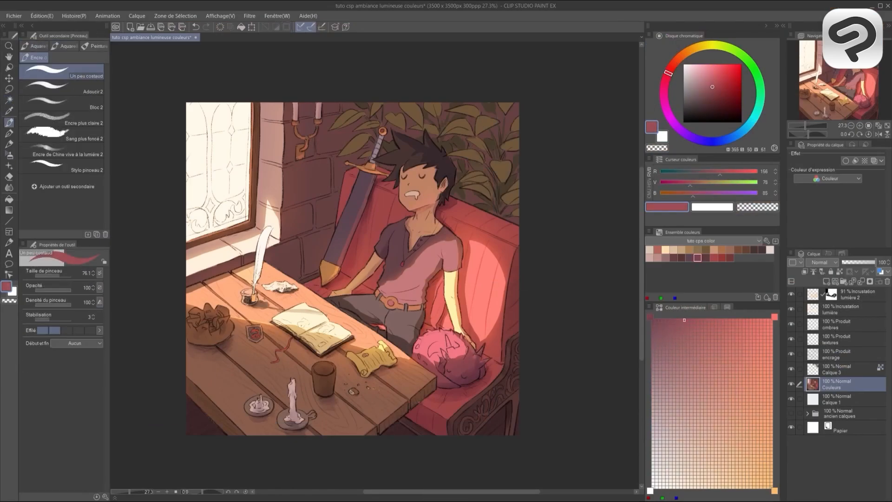
pyautogui.hotkey('ctrl', 'z')
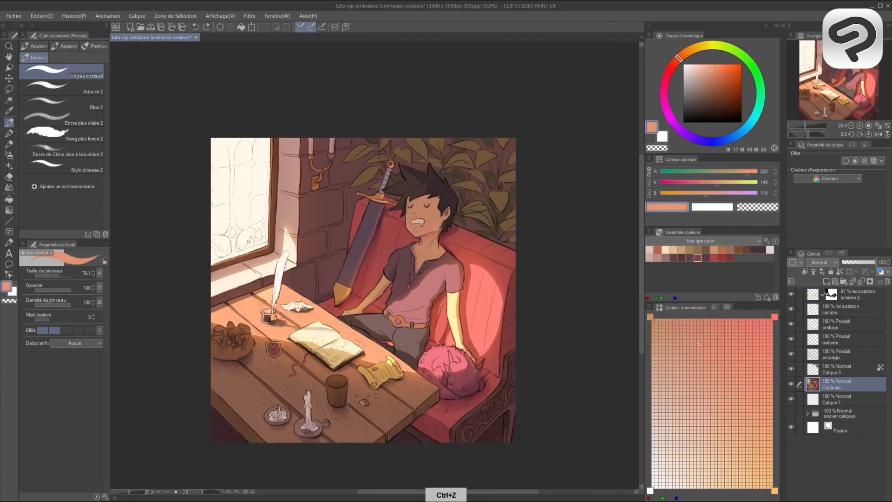
pyautogui.hotkey('ctrl', 'y')
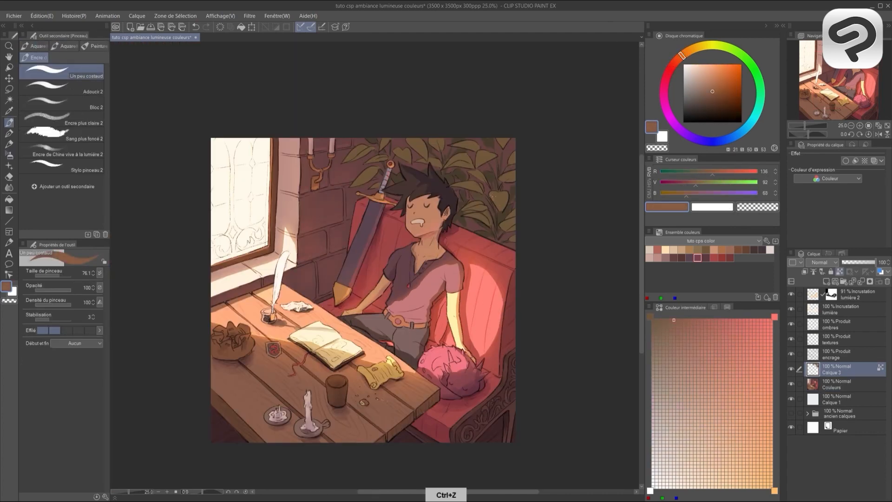
# Paint warm brown reflected tones on the Couleurs layer with mixed intermediate colours, undoing unwanted strokes
pyautogui.hotkey('ctrl', 'z')
pyautogui.hotkey('ctrl', 'z')
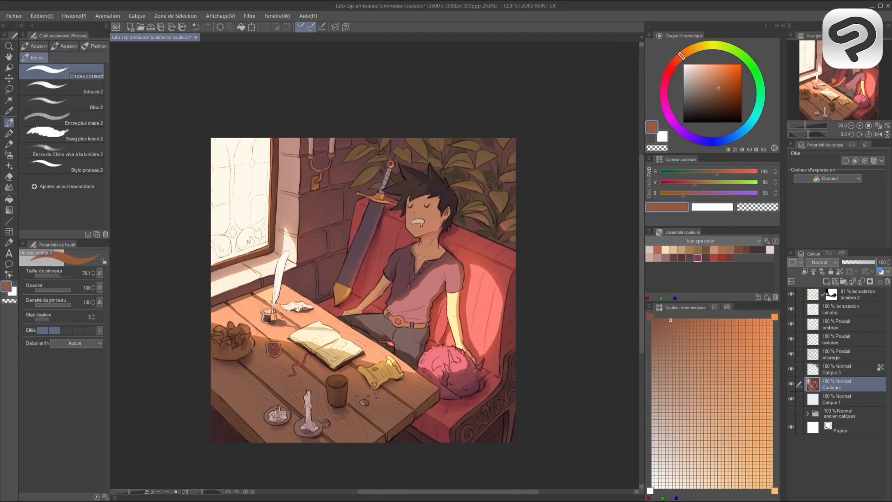
pyautogui.hotkey('ctrl', 'z')
pyautogui.hotkey('ctrl', 'z')
pyautogui.hotkey('ctrl', 'z')
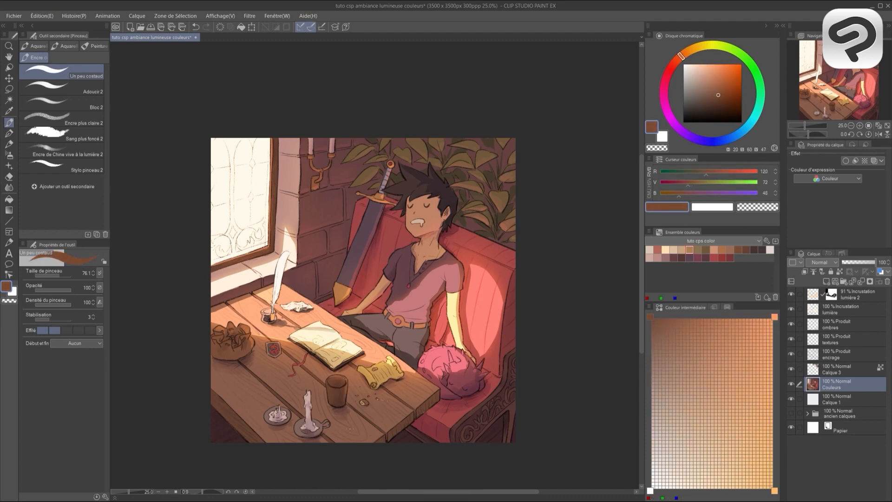
# Replace the orange mixing corner with pale grey and paint on Calque 3 in muted brown, undoing unwanted strokes
pyautogui.hotkey('ctrl', 'z')
pyautogui.hotkey('ctrl', 'z')
pyautogui.hotkey('ctrl', 'z')
pyautogui.hotkey('ctrl', 'z')
pyautogui.hotkey('ctrl', 'z')
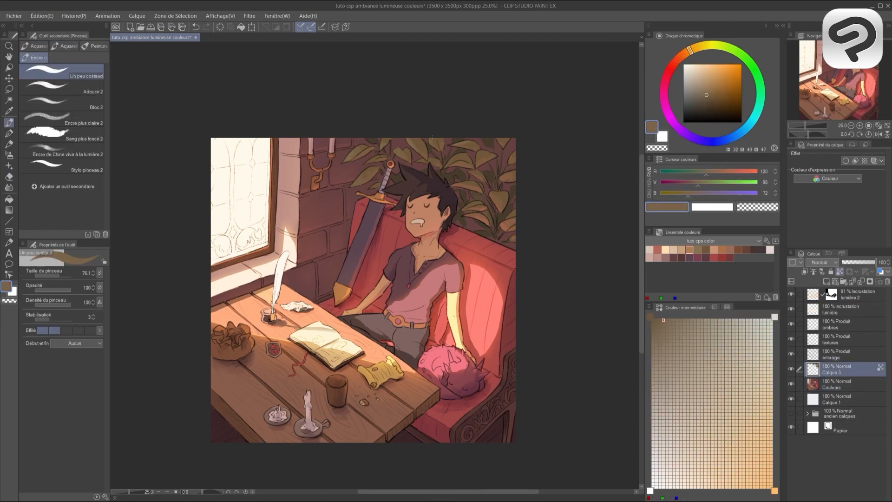
# Continue the colour touch-ups on the Couleurs layer in peach-brown, RGB 192, 130, 101, undoing unwanted strokes
pyautogui.hotkey('ctrl', 'z')
pyautogui.hotkey('ctrl', 'z')
pyautogui.hotkey('ctrl', 'z')
pyautogui.hotkey('ctrl', 'z')
pyautogui.hotkey('ctrl', 'z')
pyautogui.hotkey('ctrl', 'z')
pyautogui.hotkey('ctrl', 'z')
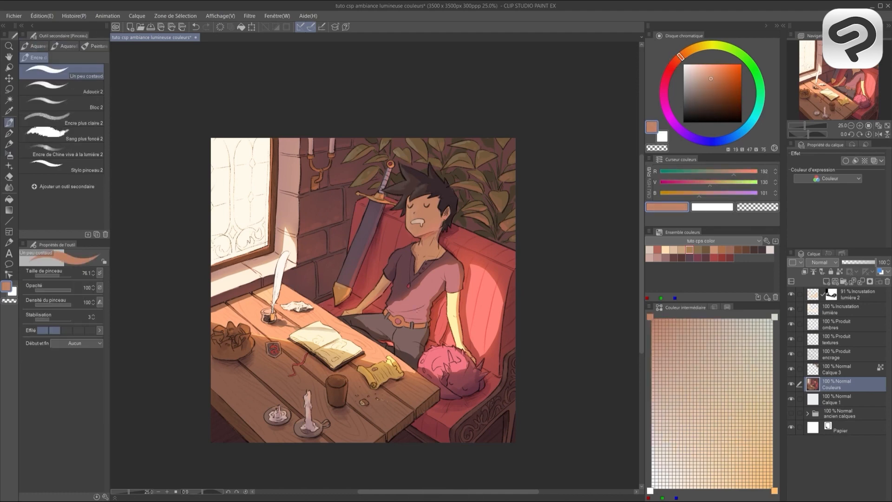